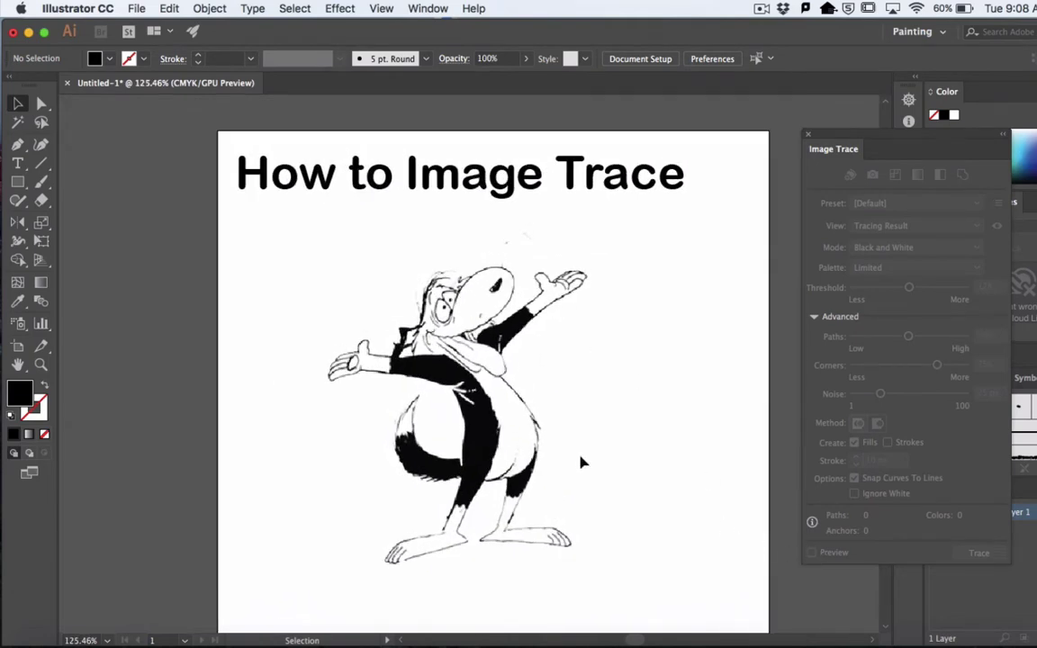
Preview an image trace of the cartoon animal with threshold 246, paths 96% and noise 2 px, and inspect the traced edges around the eye.
click(539, 420)
click(811, 554)
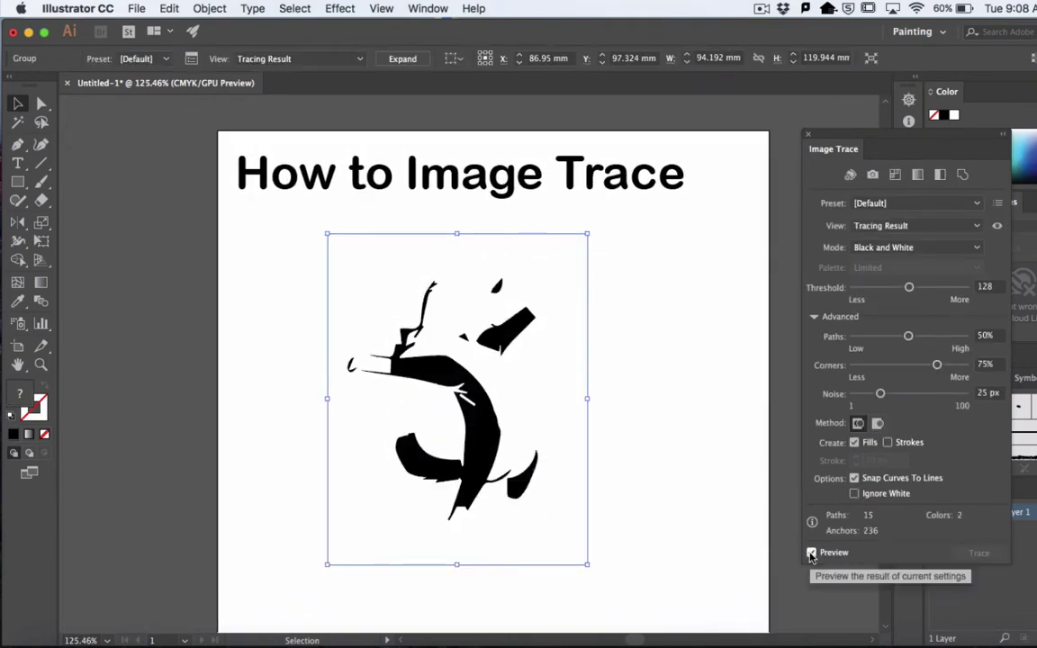
click(961, 287)
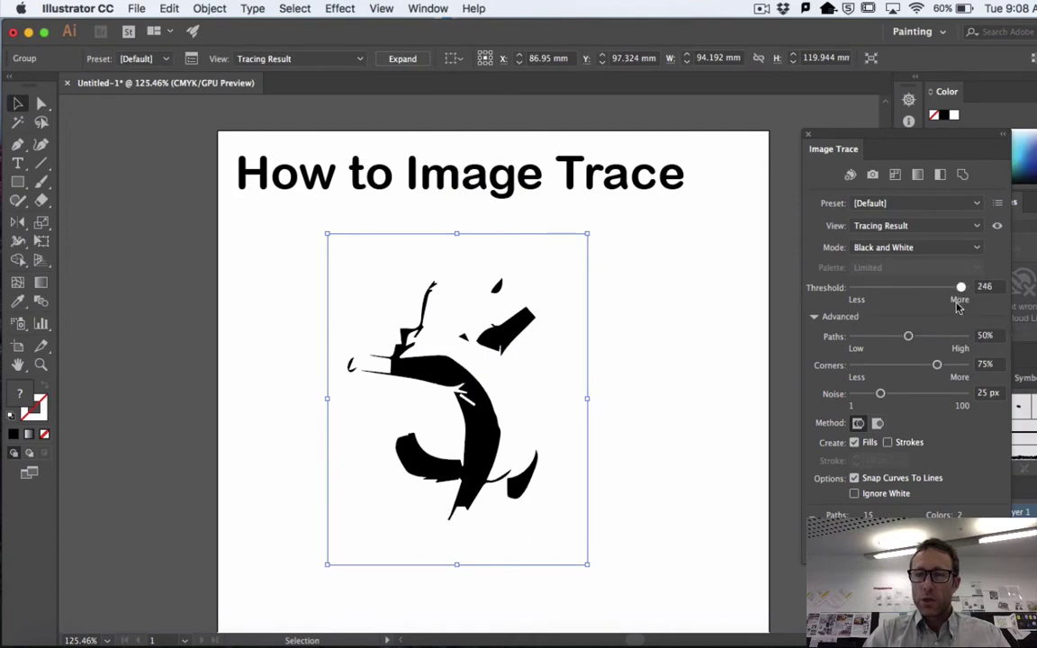
click(960, 336)
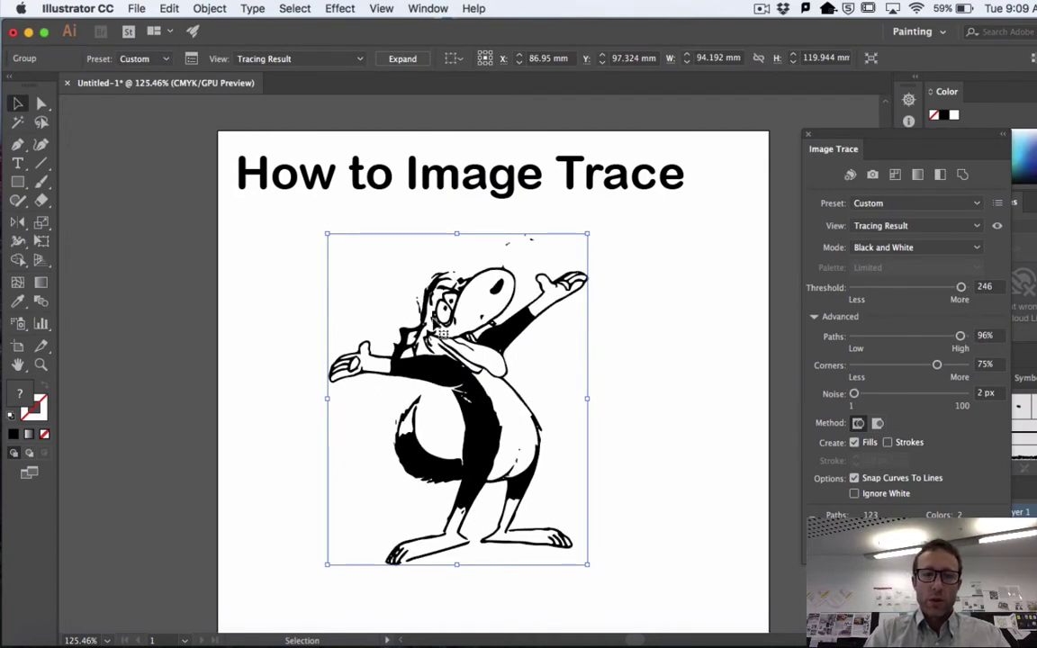
scroll(437, 326, up, 6)
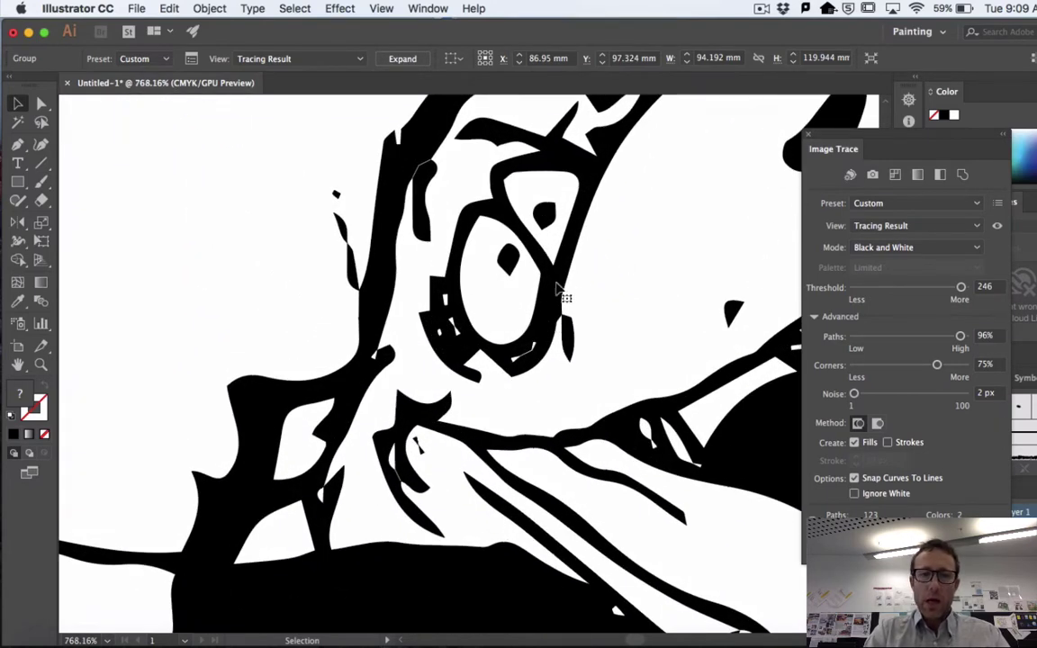
scroll(560, 296, up, 5)
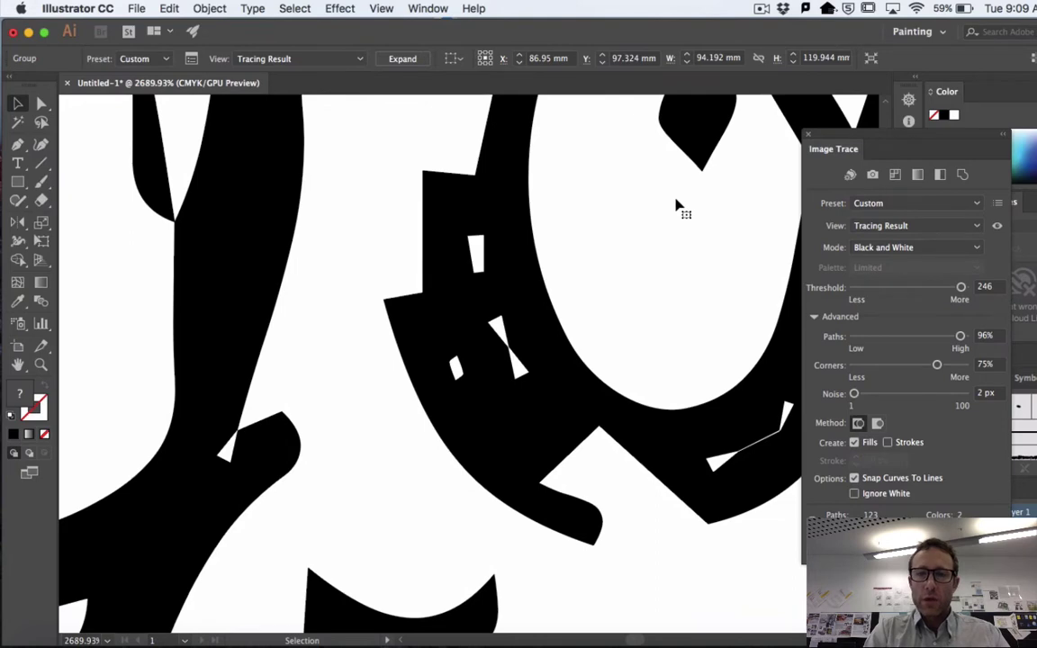
scroll(677, 207, up, 3)
scroll(677, 207, down, 4)
scroll(673, 212, down, 5)
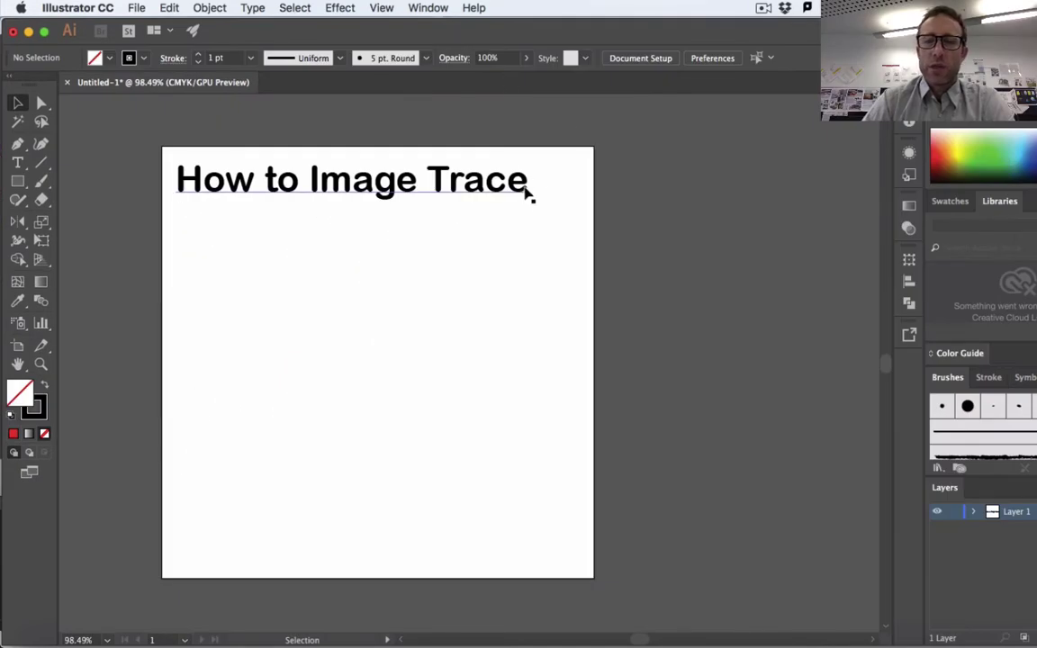
Show the Image Trace panel for the document containing only the title.
click(432, 8)
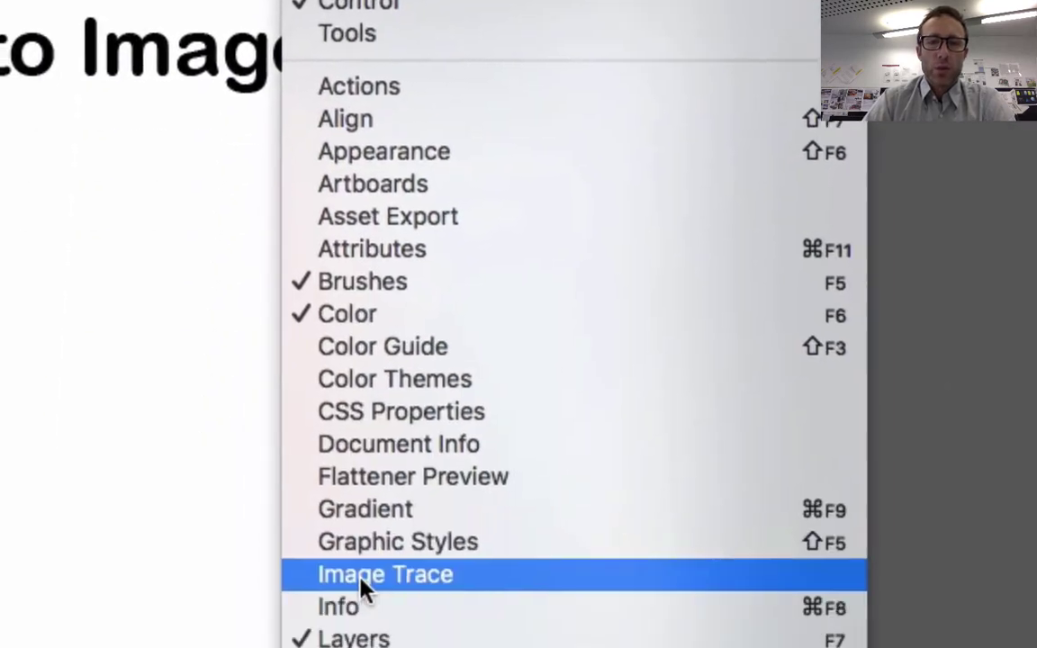
click(364, 585)
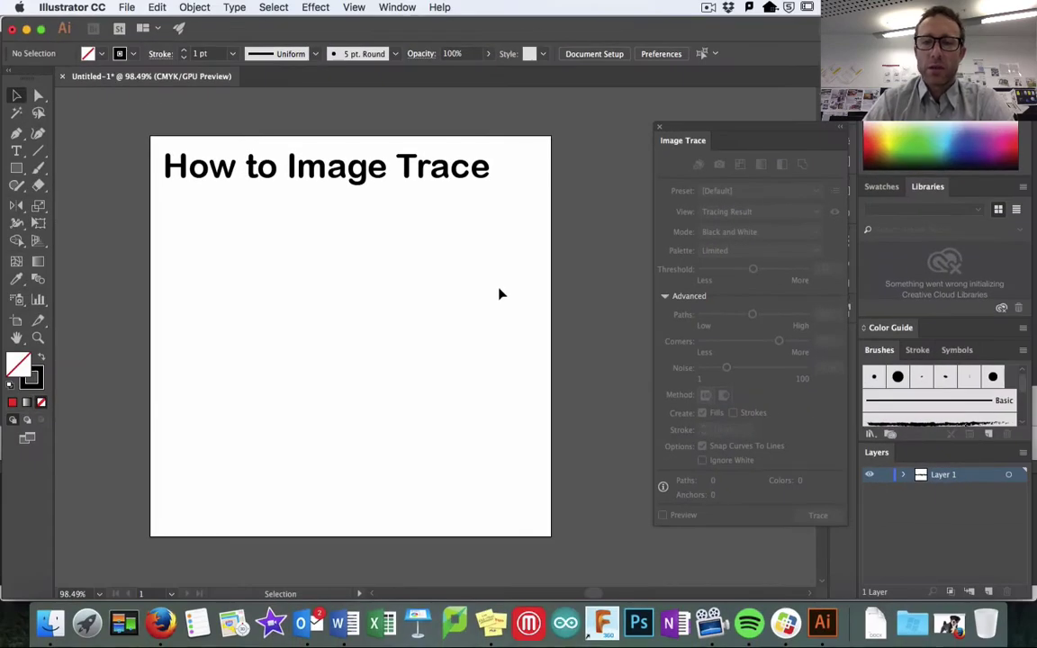
Switch to the Firefox window and search Google Images for "bird".
key(ctrl+Right)
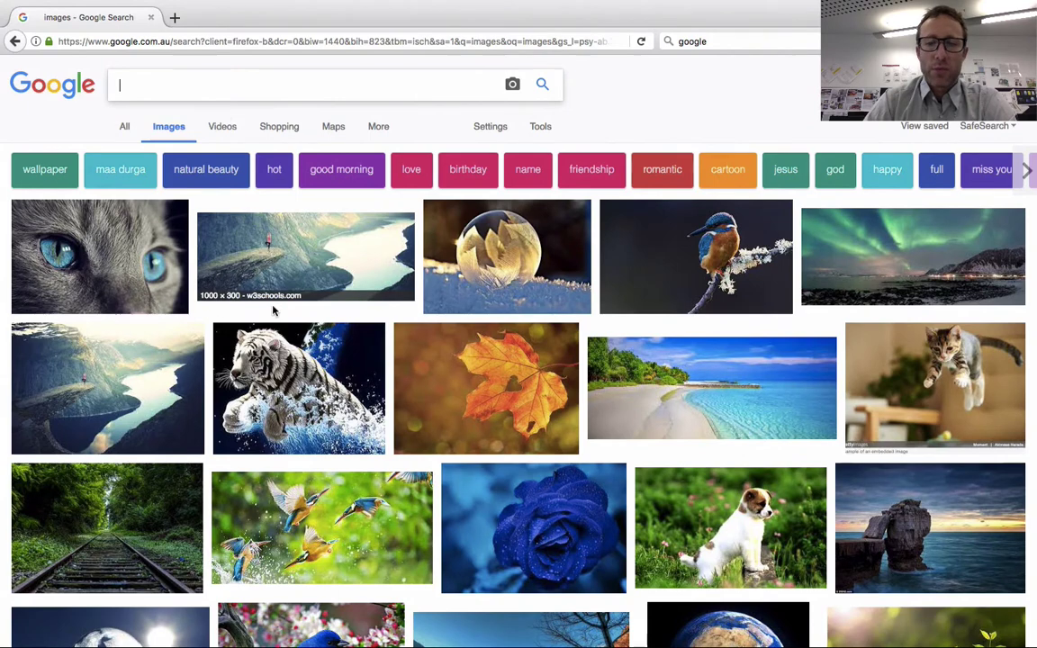
click(167, 86)
text(bird)
key(Return)
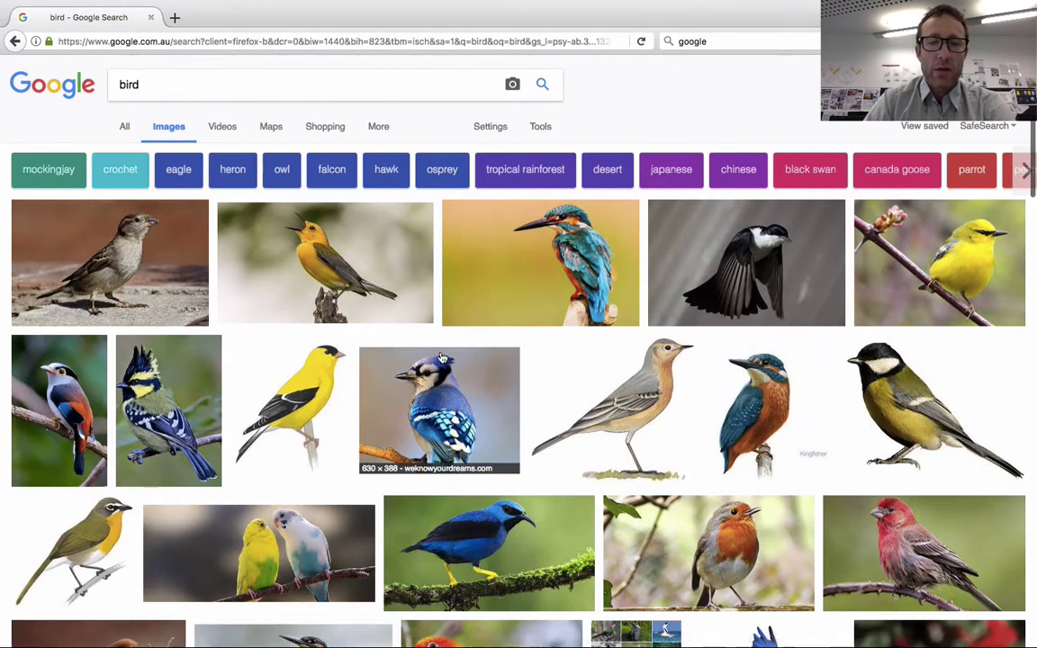
Open the picture of the black-headed yellow bird on a white background at full size and copy the image.
scroll(496, 390, down, 3)
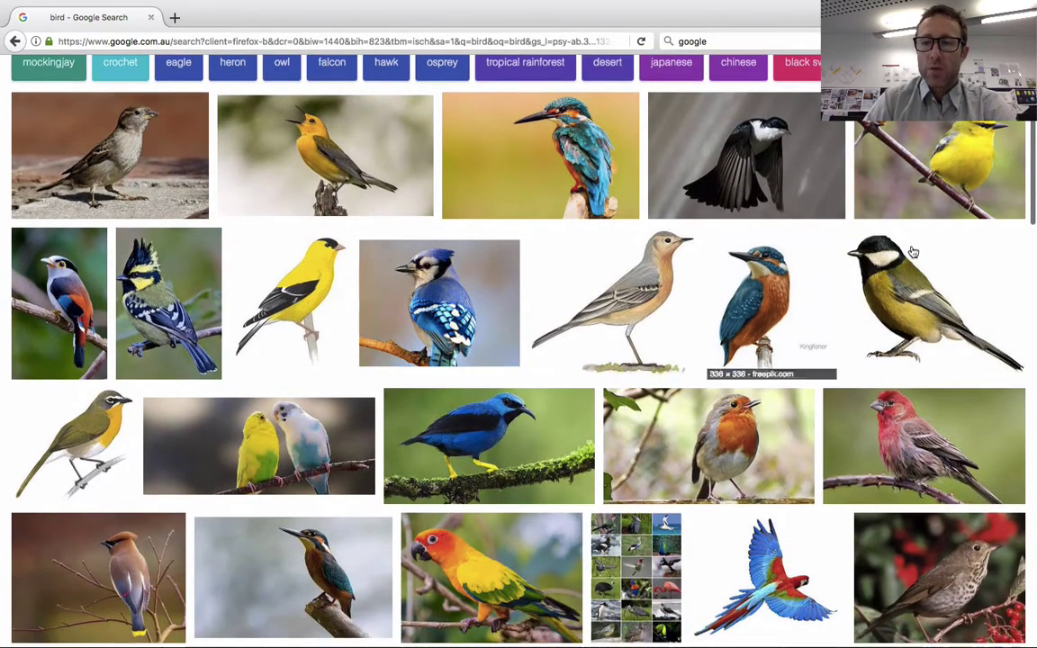
click(907, 300)
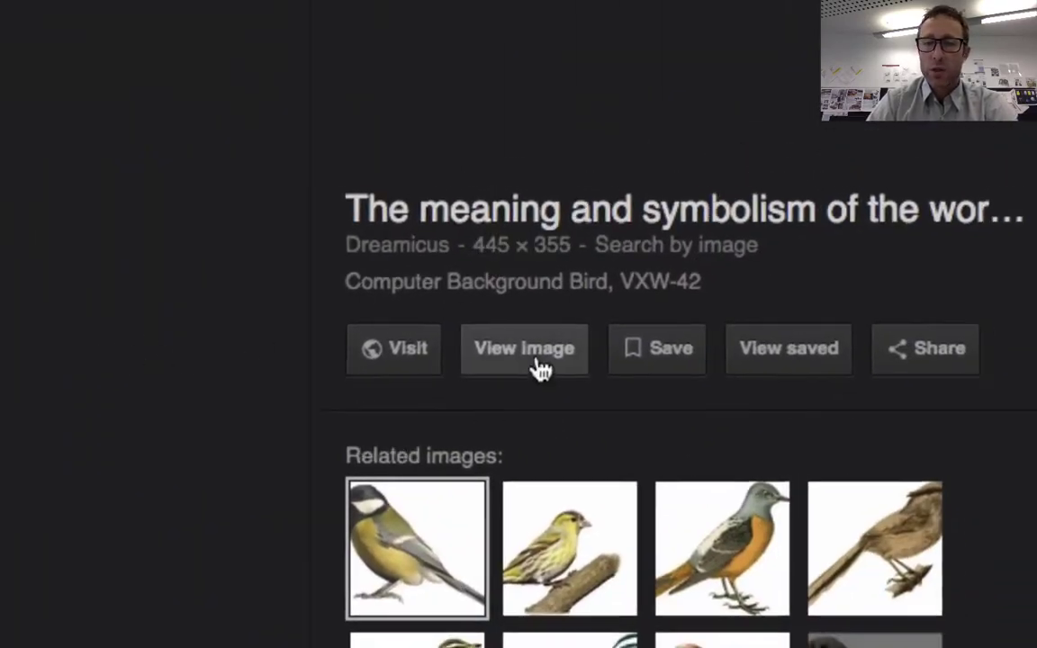
click(528, 362)
right_click(466, 335)
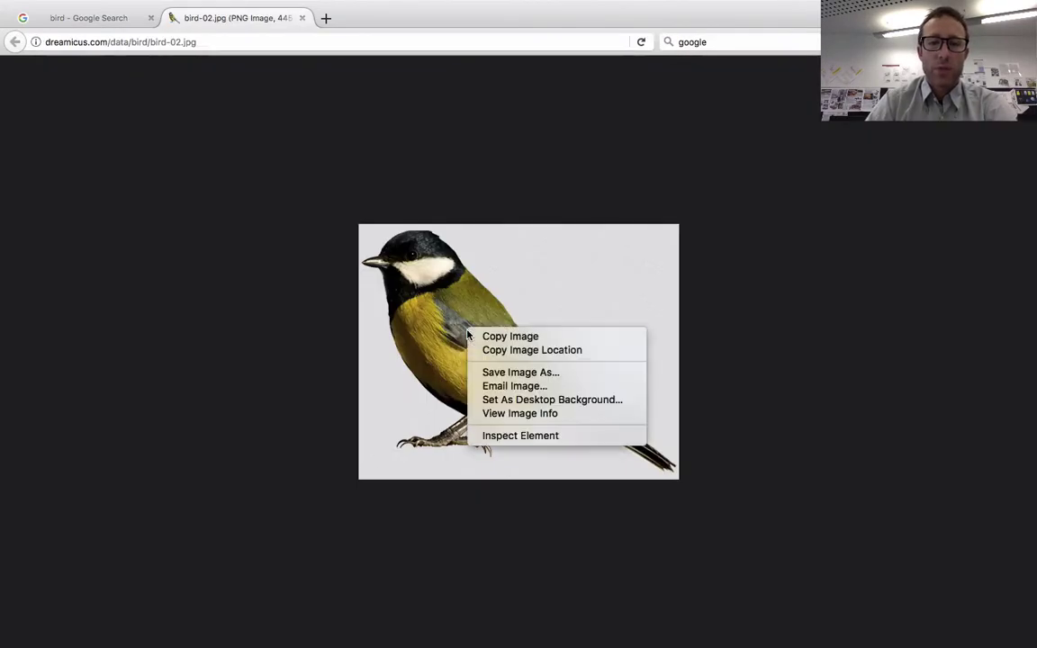
click(494, 336)
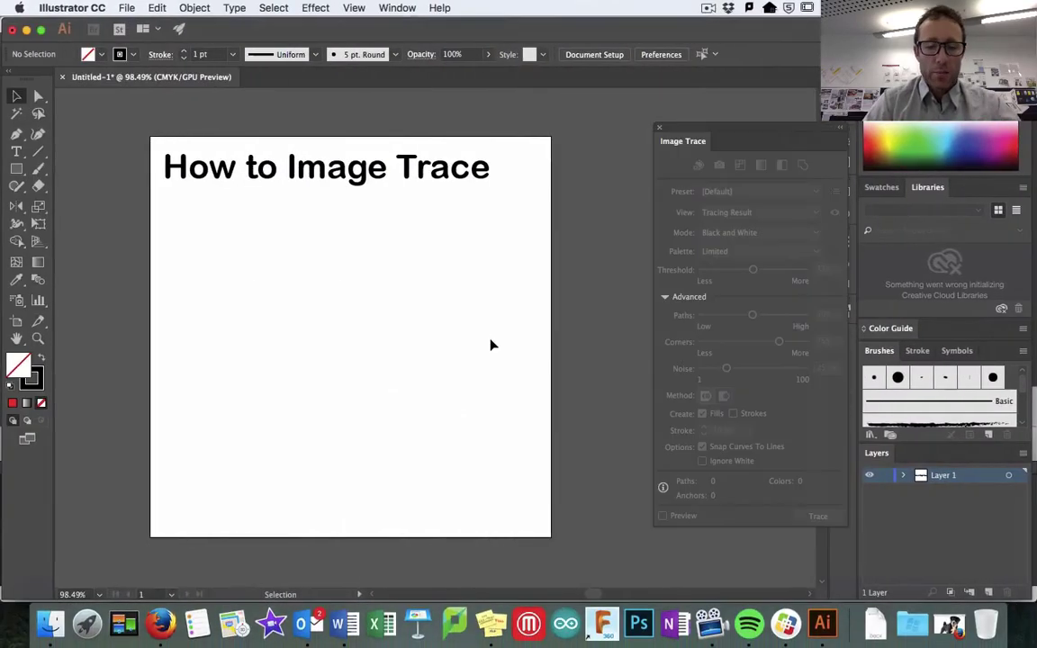
Switch to Illustrator, paste the copied bird picture and move it fully onto the artboard below the title.
key(super+v)
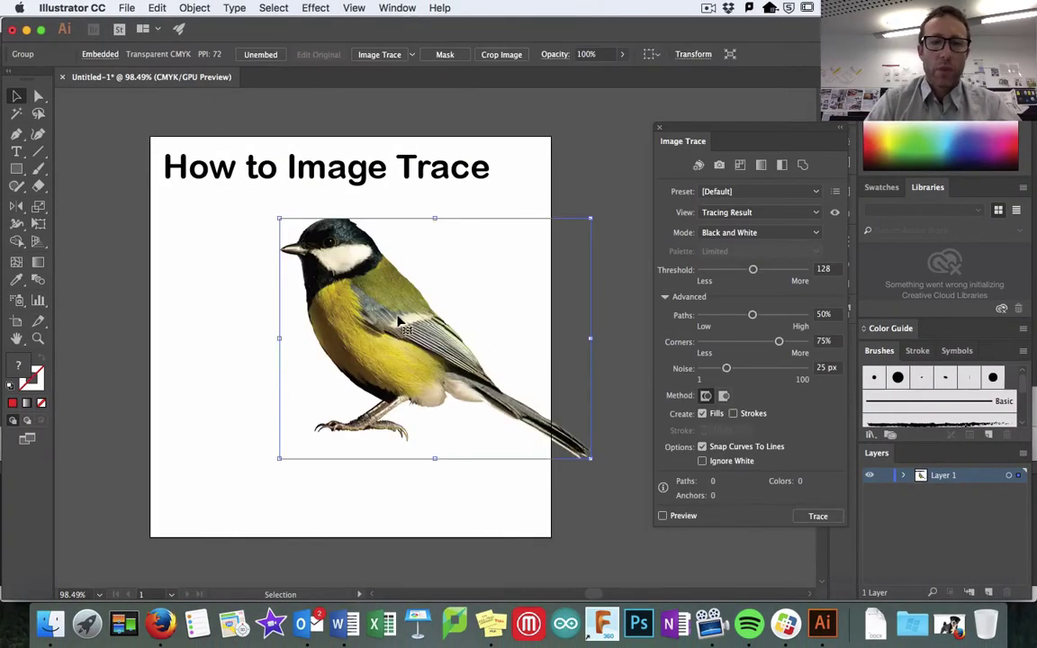
mouse_move(397, 321)
mouse_down()
mouse_move(294, 329)
mouse_move(307, 330)
mouse_up()
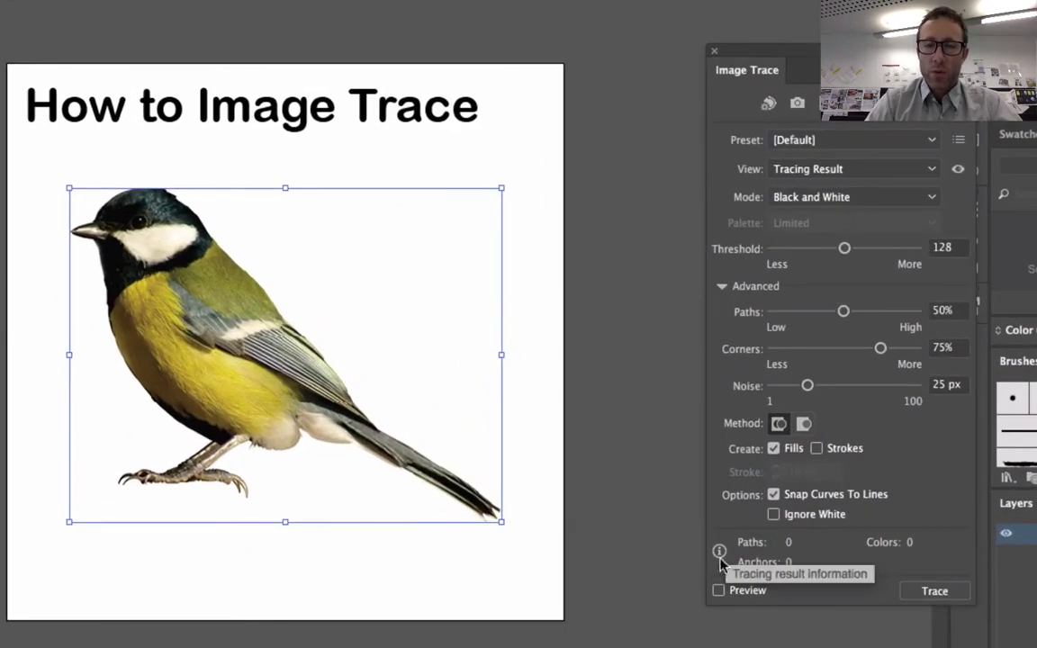
Preview a black and white trace of the bird and set its threshold to 141.
click(719, 590)
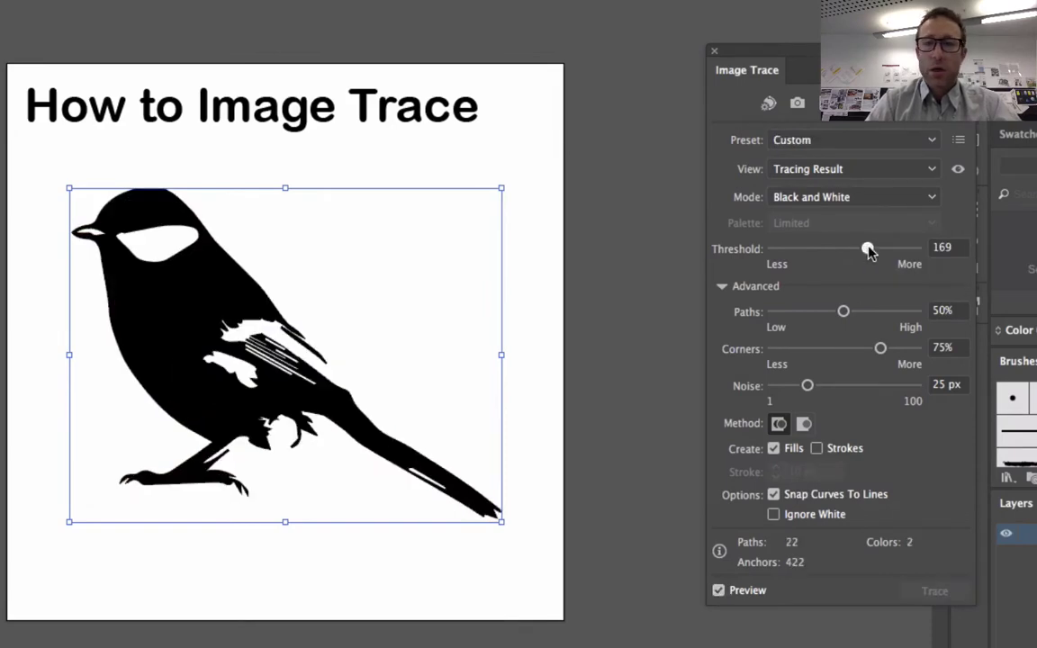
mouse_move(888, 250)
mouse_down()
mouse_move(833, 253)
mouse_move(852, 251)
mouse_up()
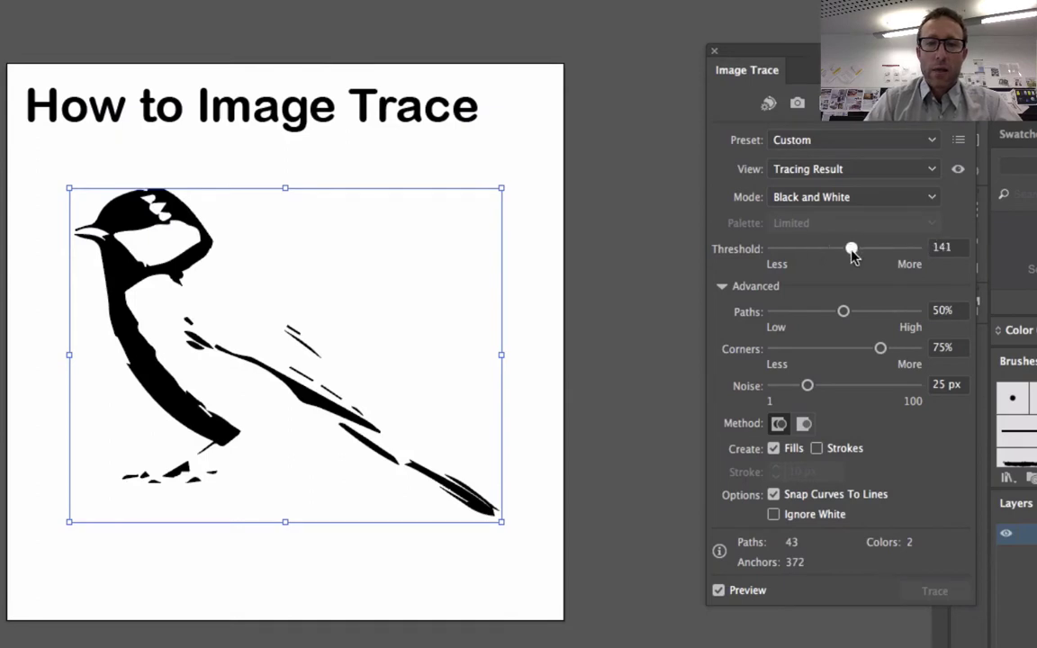
Change the bird's trace to Color mode with 8 colors, raise paths to 98% and lower the noise close to its minimum.
click(930, 198)
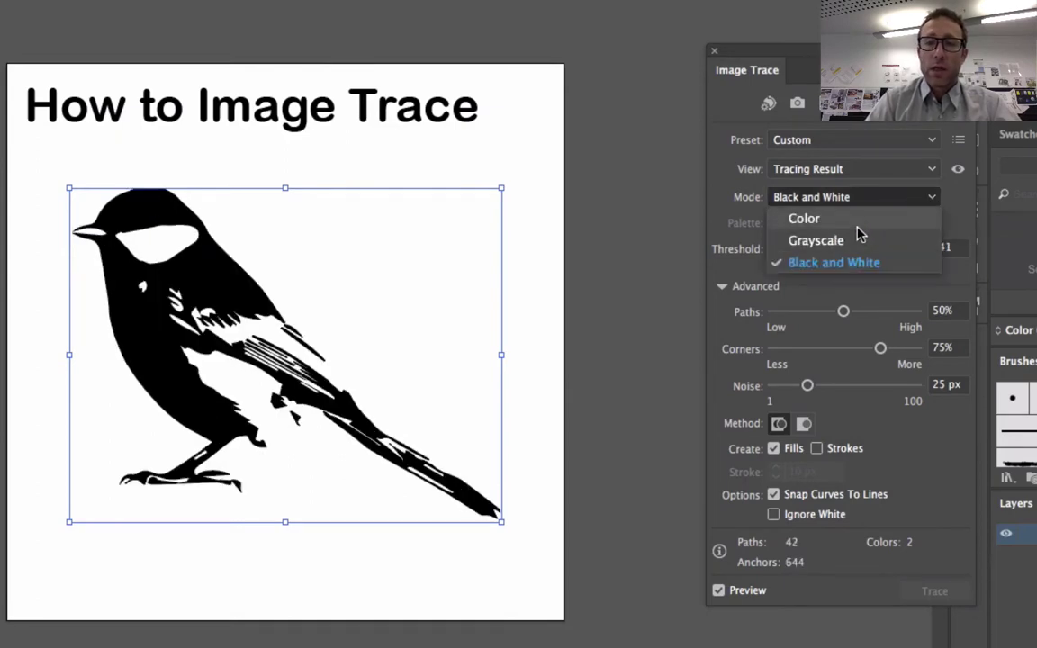
click(814, 225)
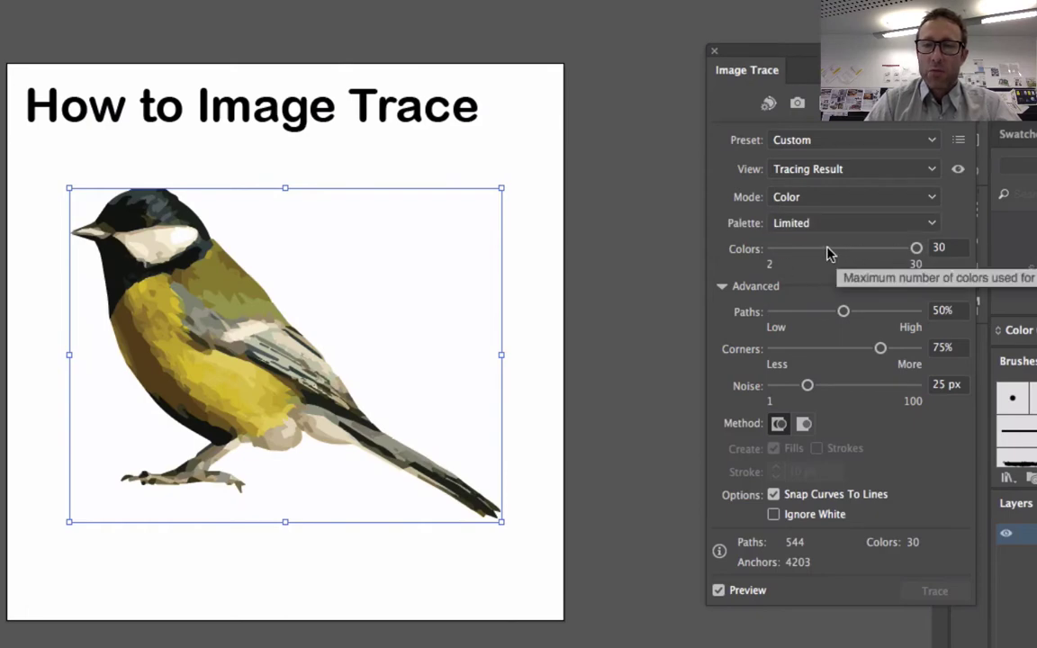
click(833, 250)
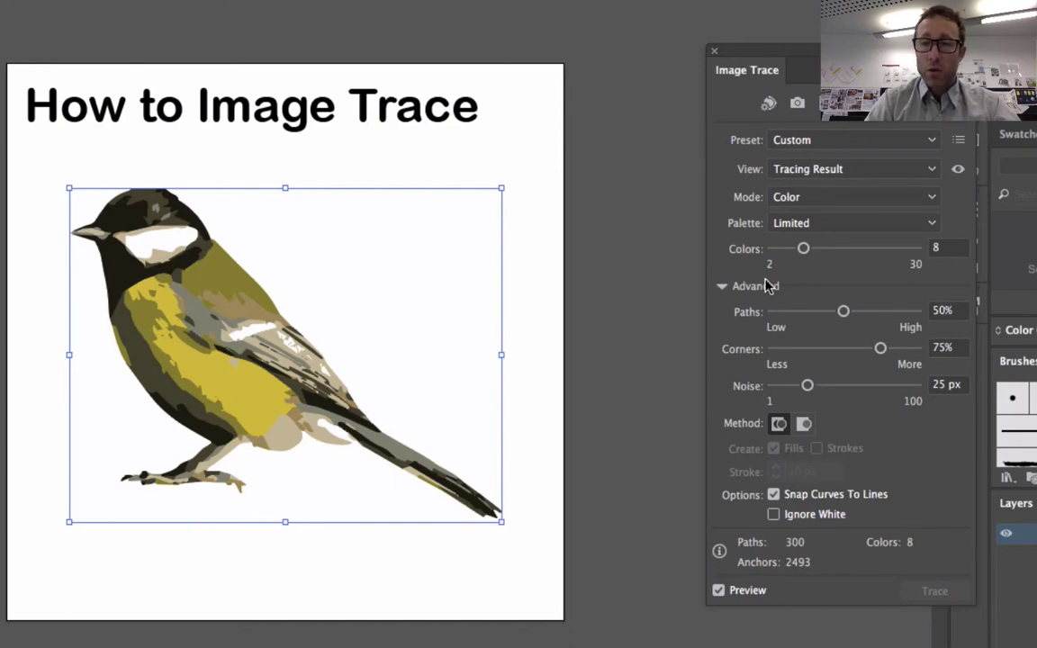
click(912, 313)
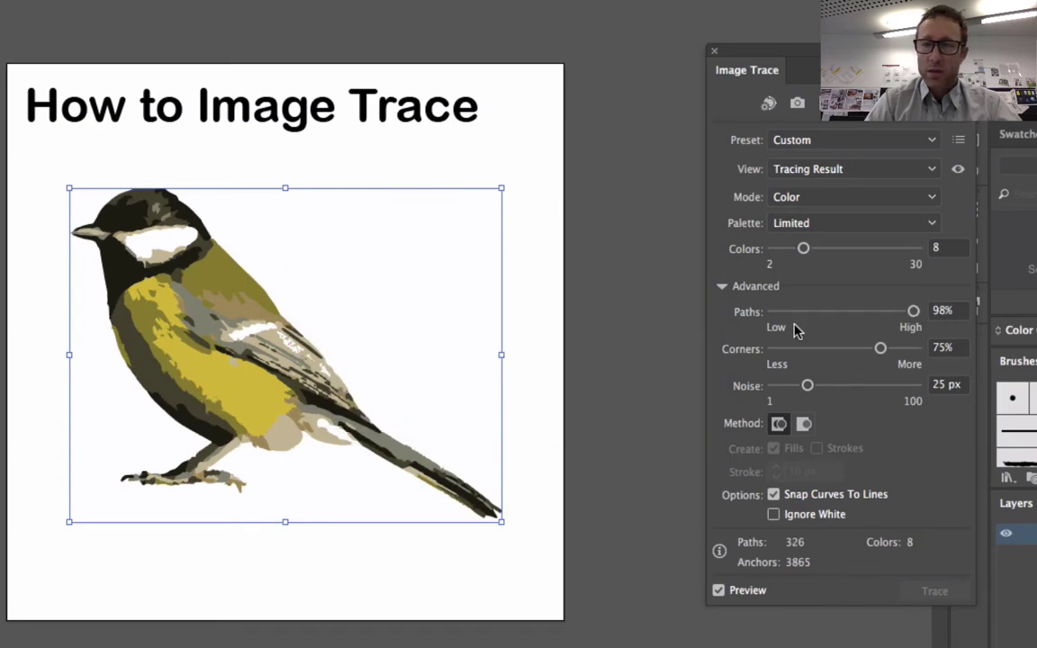
click(774, 387)
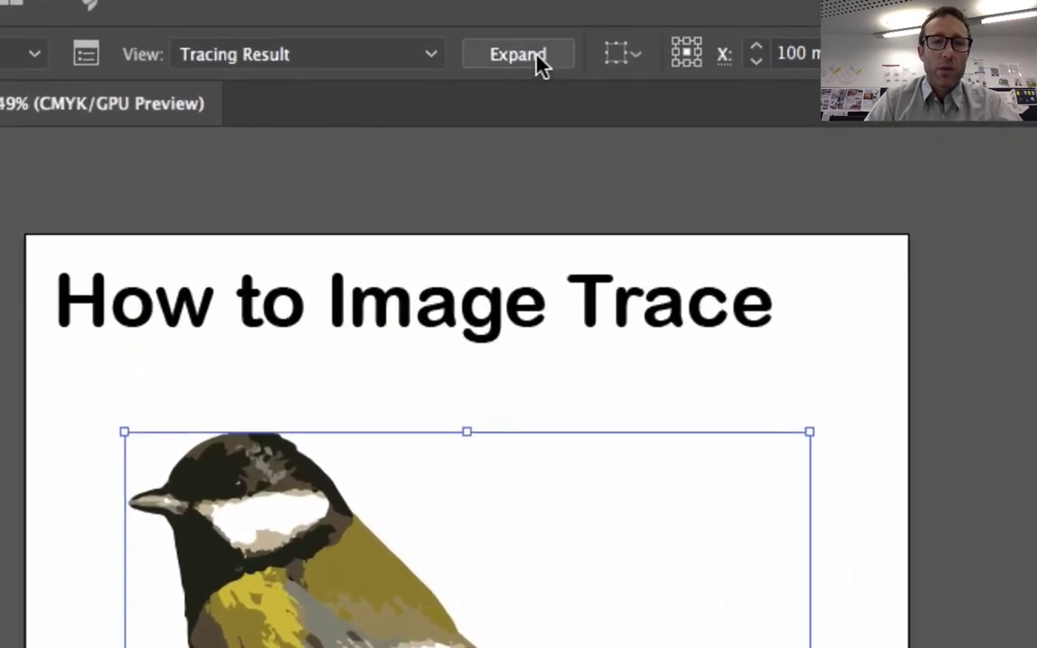
Expand the bird's tracing into editable paths and ungroup it twice to separate the individual shapes.
click(537, 56)
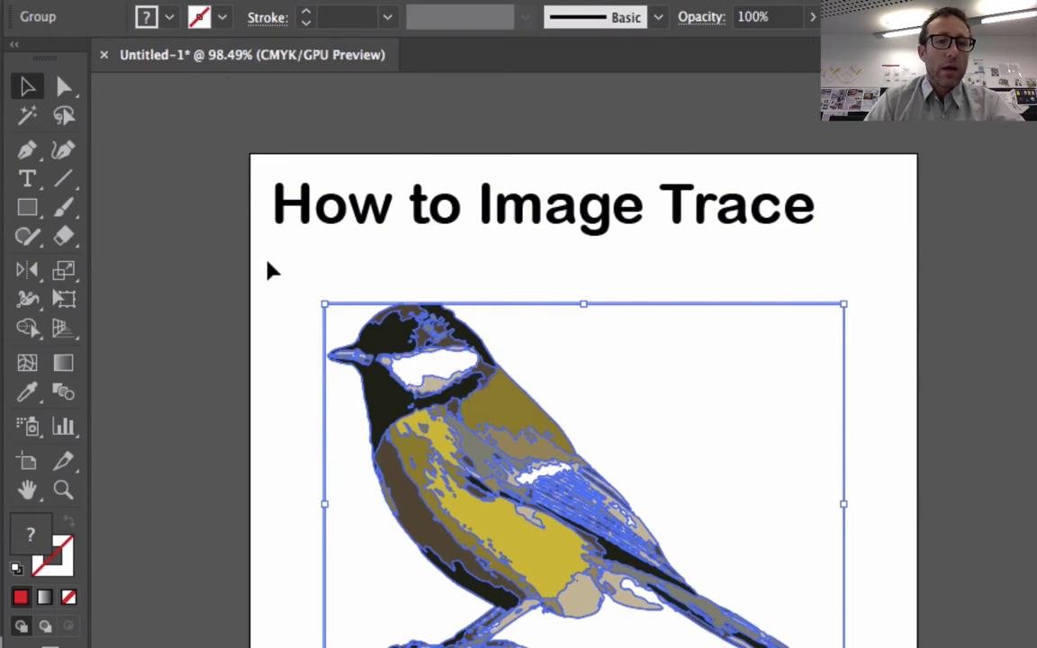
click(300, 296)
click(396, 358)
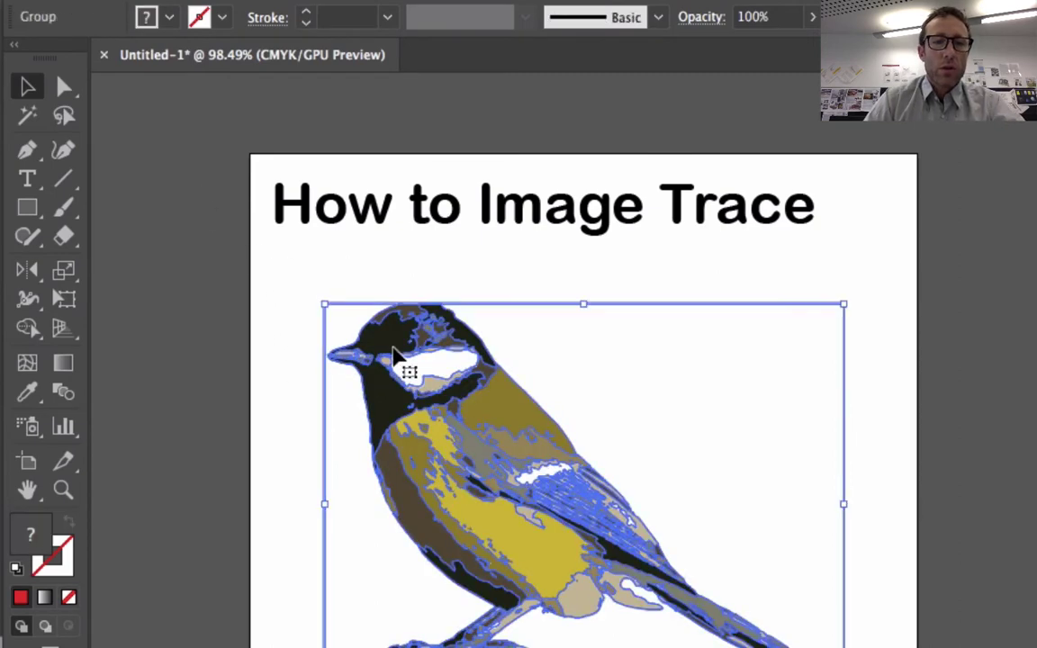
right_click(395, 357)
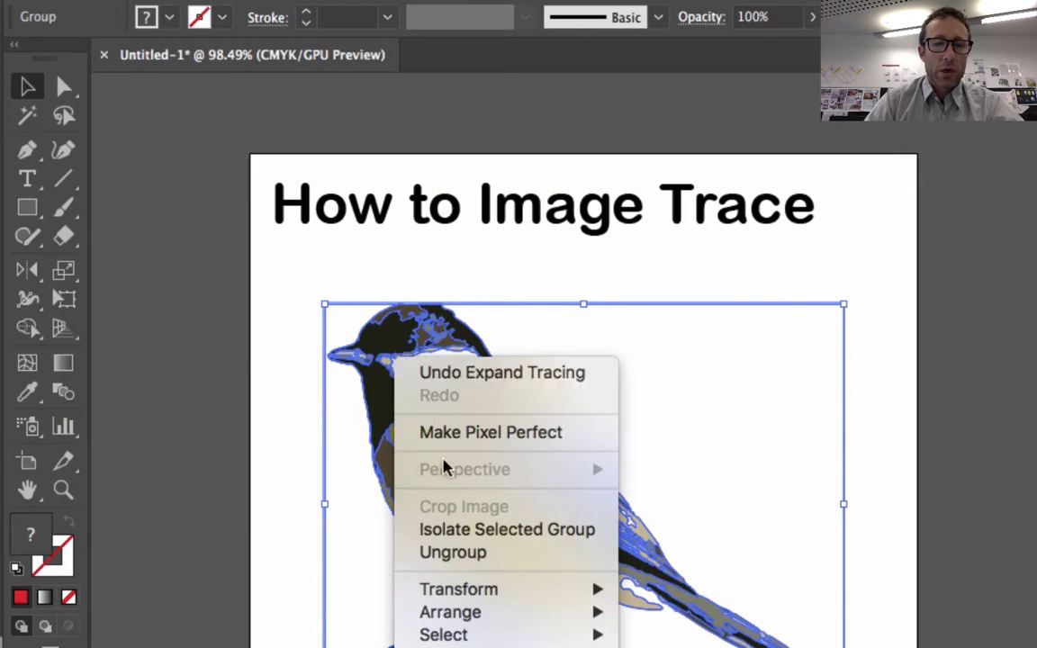
click(450, 552)
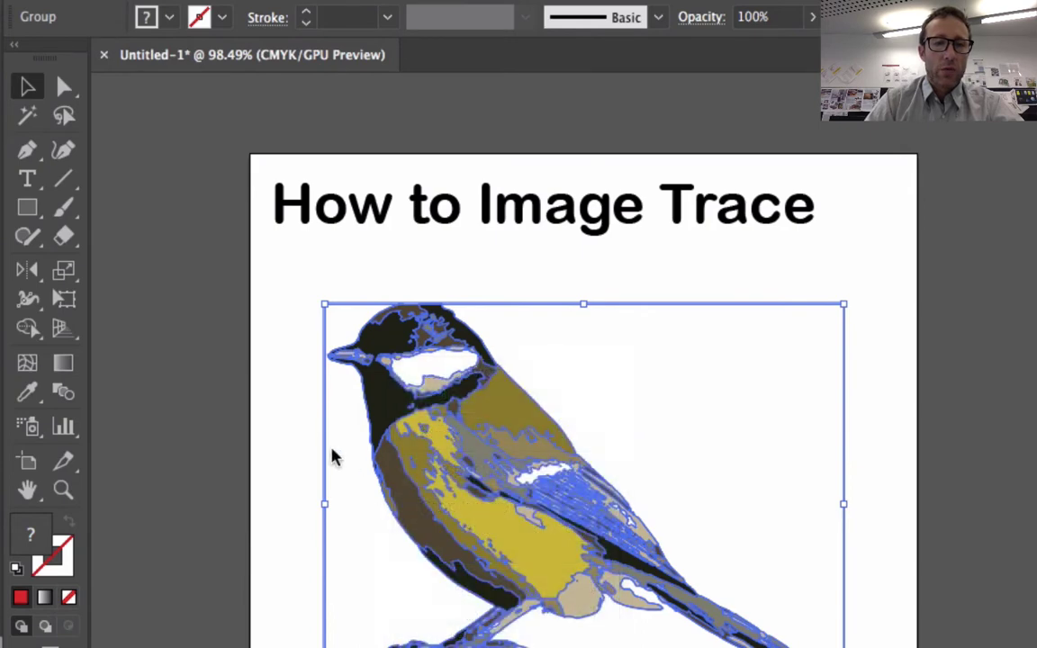
click(300, 374)
click(351, 373)
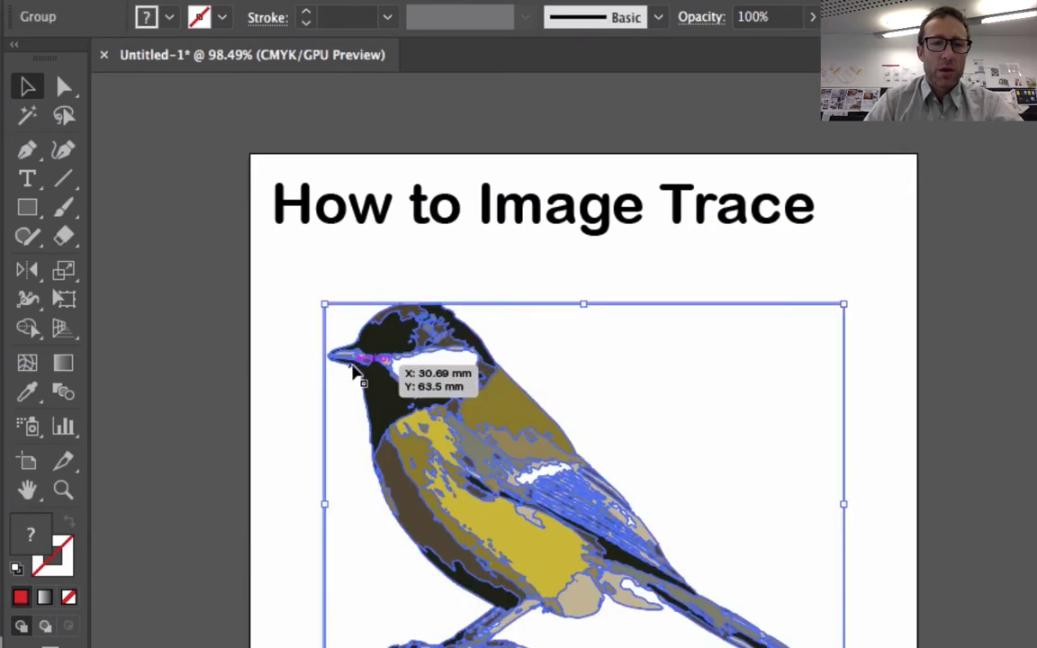
right_click(354, 371)
click(367, 565)
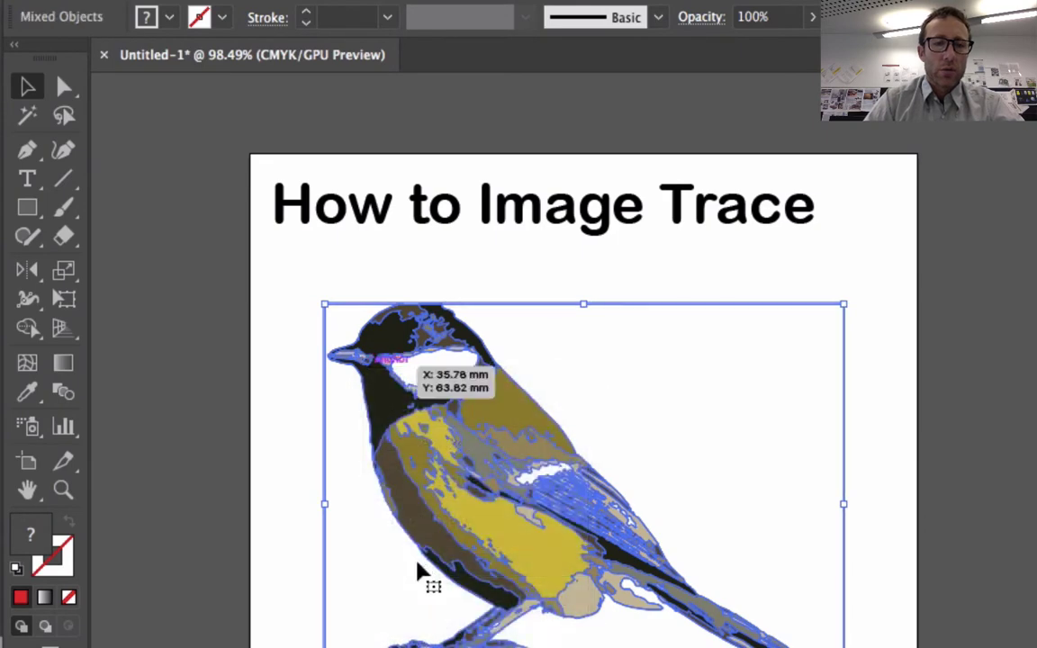
Select the white background shape around the bird on its own, and clear the selection.
click(295, 494)
click(336, 492)
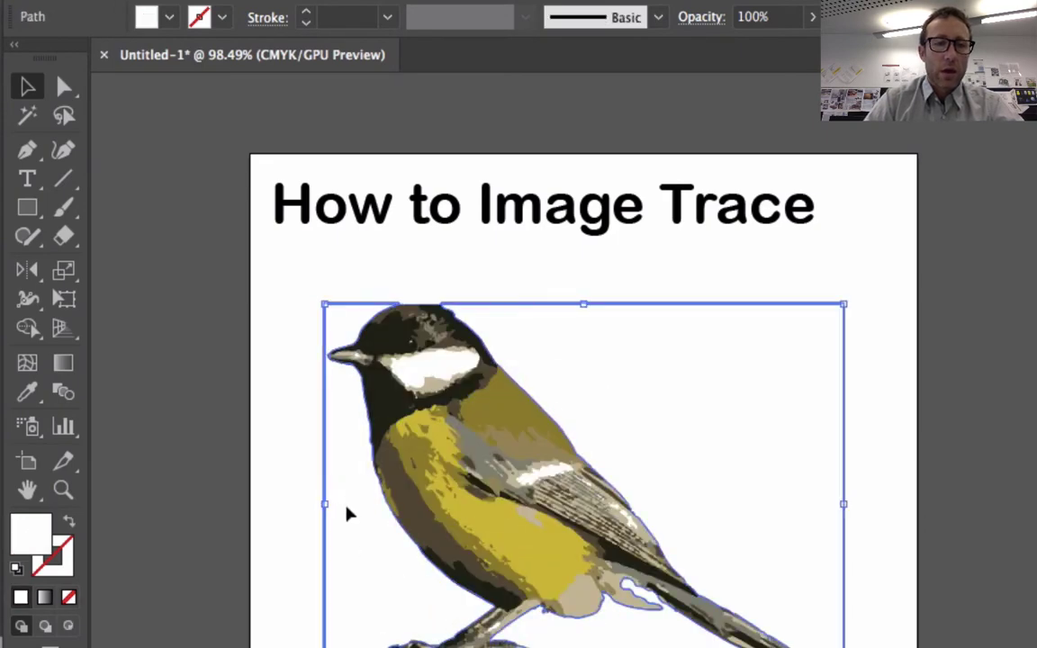
drag(351, 513, 315, 562)
key(super+shift+a)
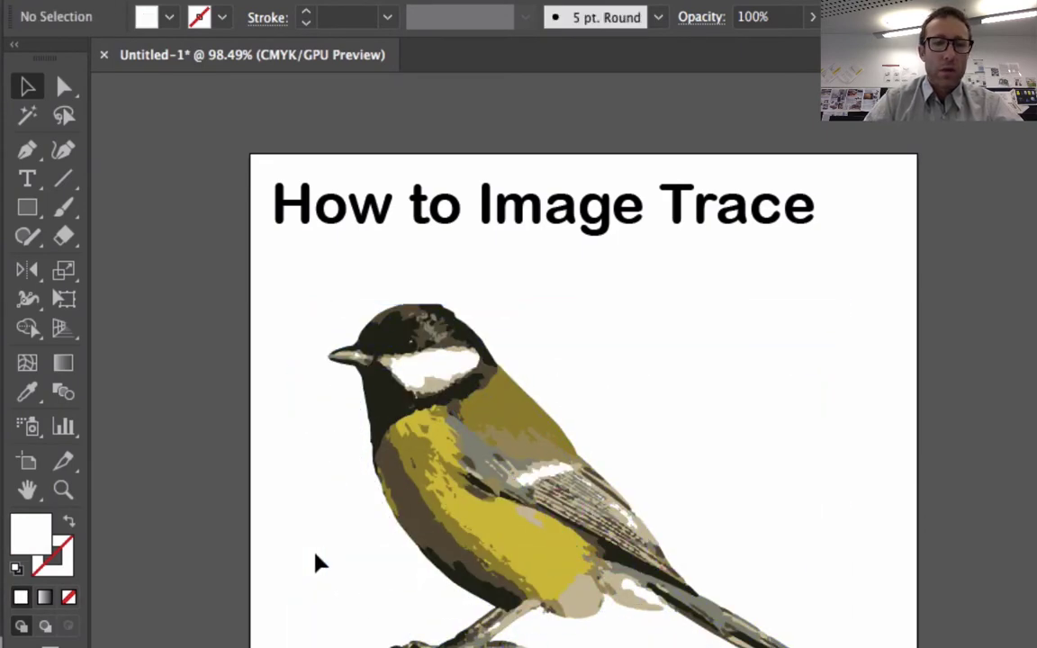
Fill the black shape covering the bird's face and throat with the green swatch.
scroll(356, 356, up, 5)
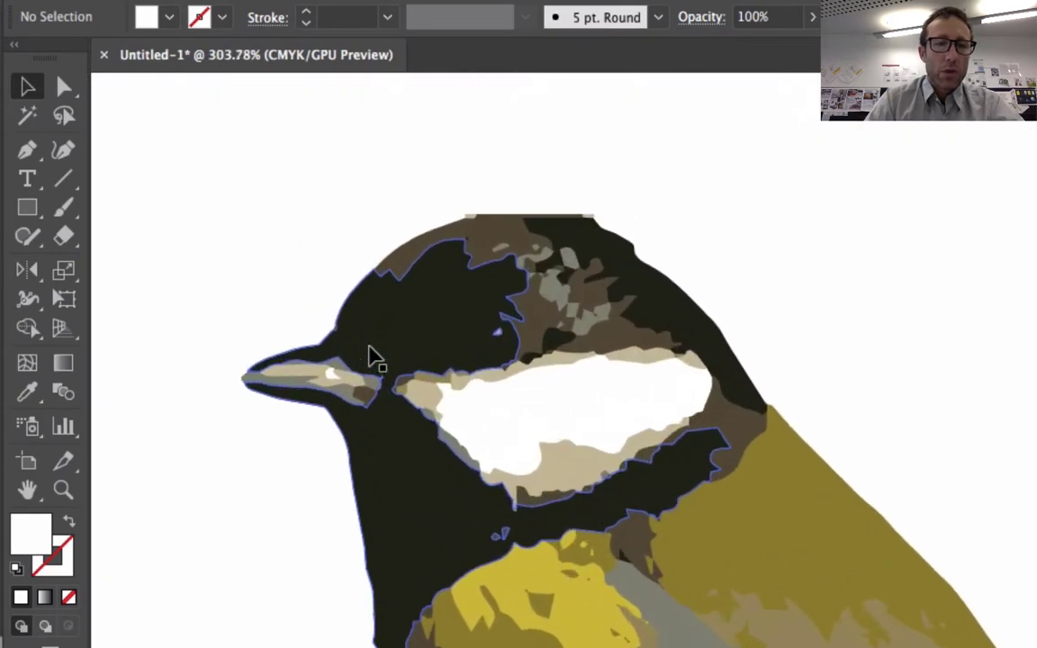
scroll(380, 351, up, 1)
click(386, 348)
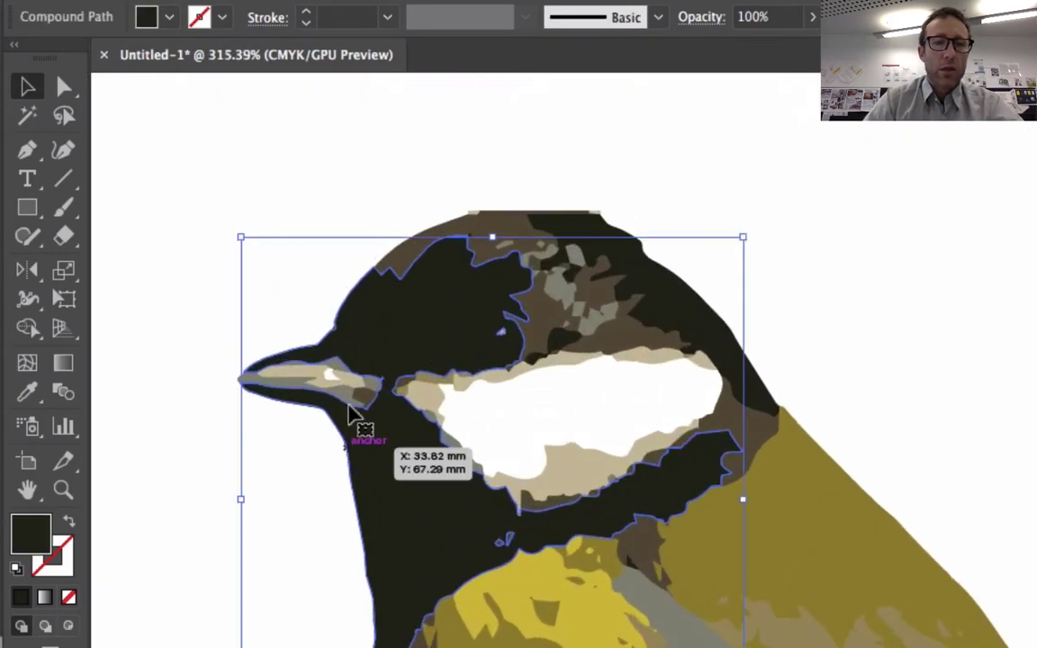
click(169, 17)
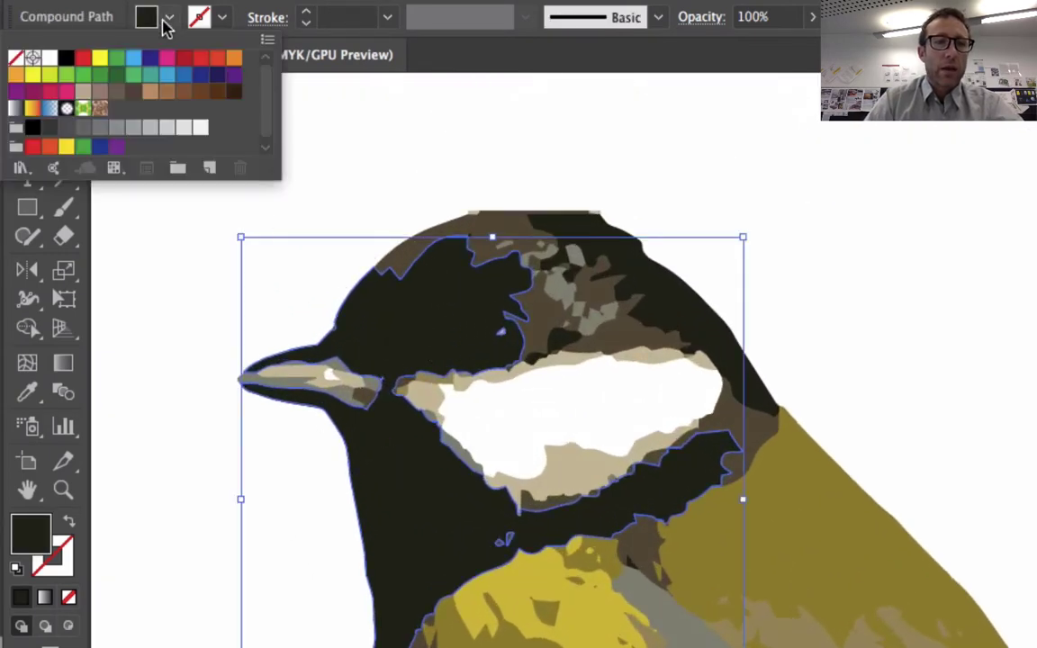
click(83, 63)
click(114, 60)
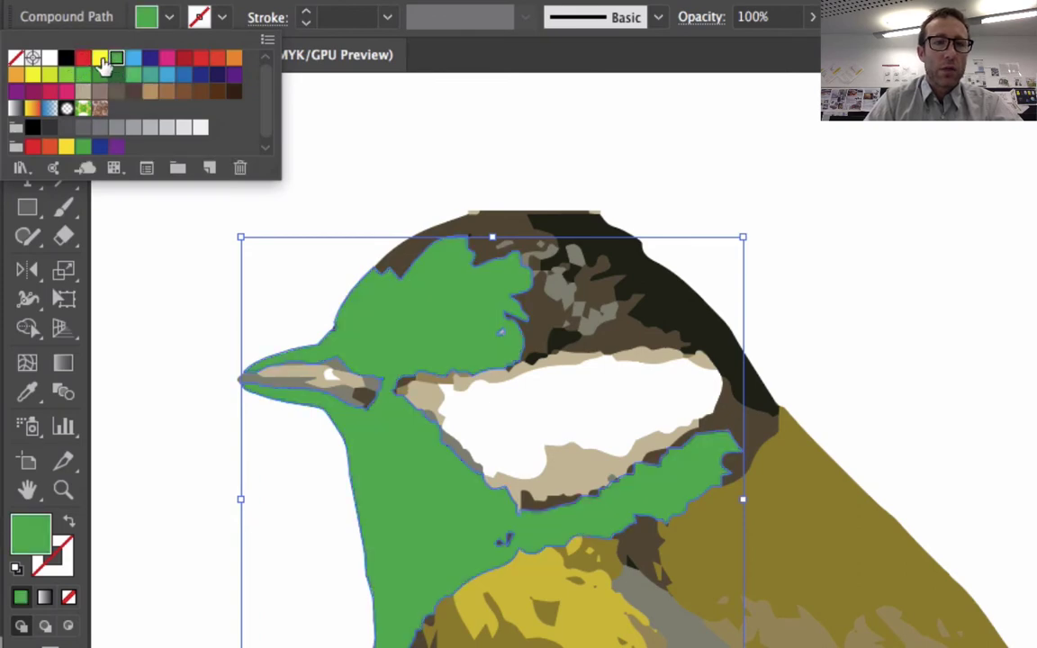
Fill the shape covering the bird's face and throat with the yellow swatch.
click(100, 61)
click(354, 324)
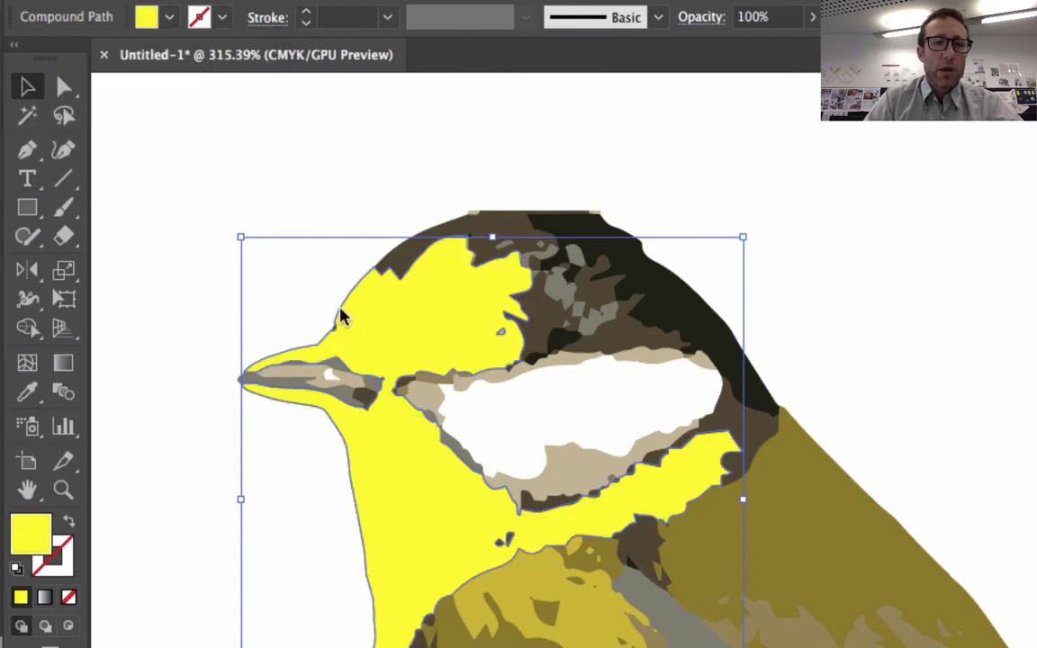
Reshape the yellow outline above the beak by moving two anchor points outward, the one nearer the forehead to about X 30.5 mm, Y 57.3 mm.
key(a)
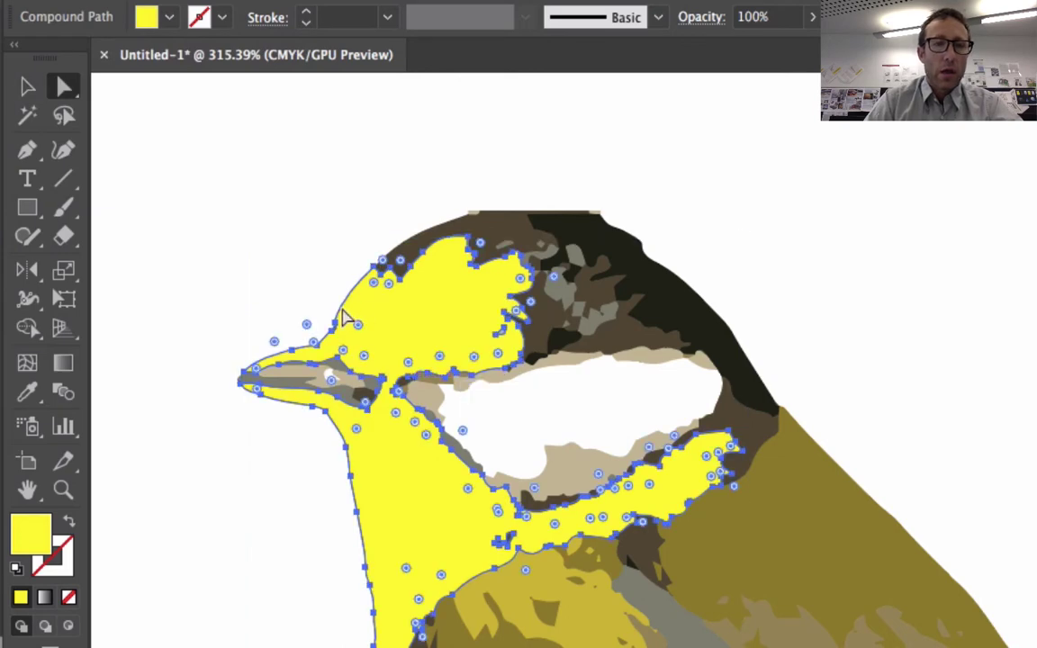
click(337, 315)
click(326, 341)
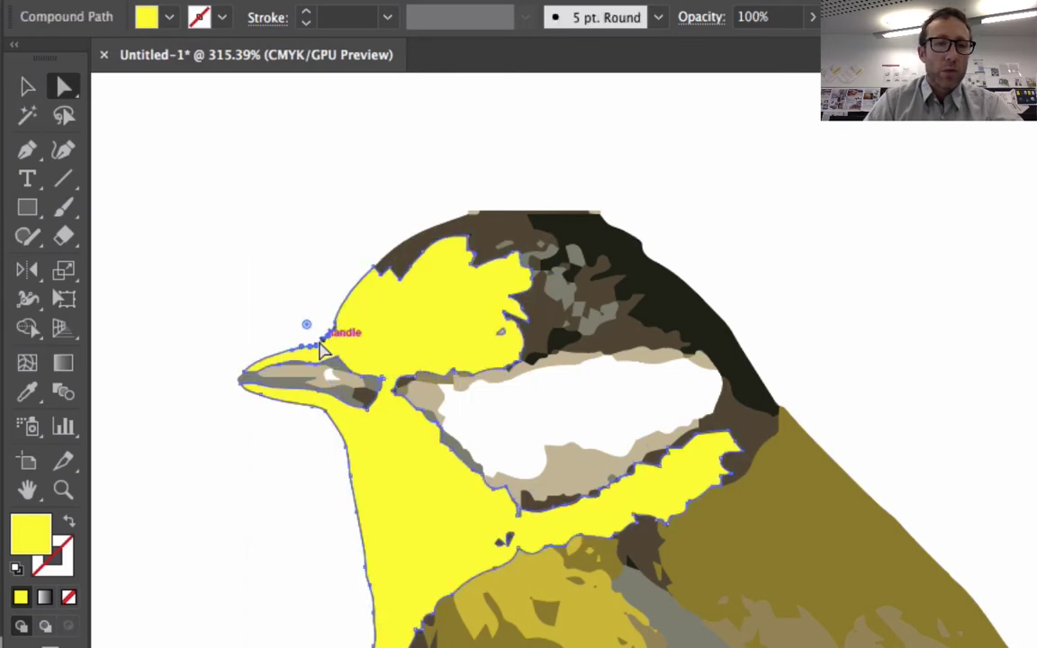
click(319, 349)
scroll(320, 350, up, 3)
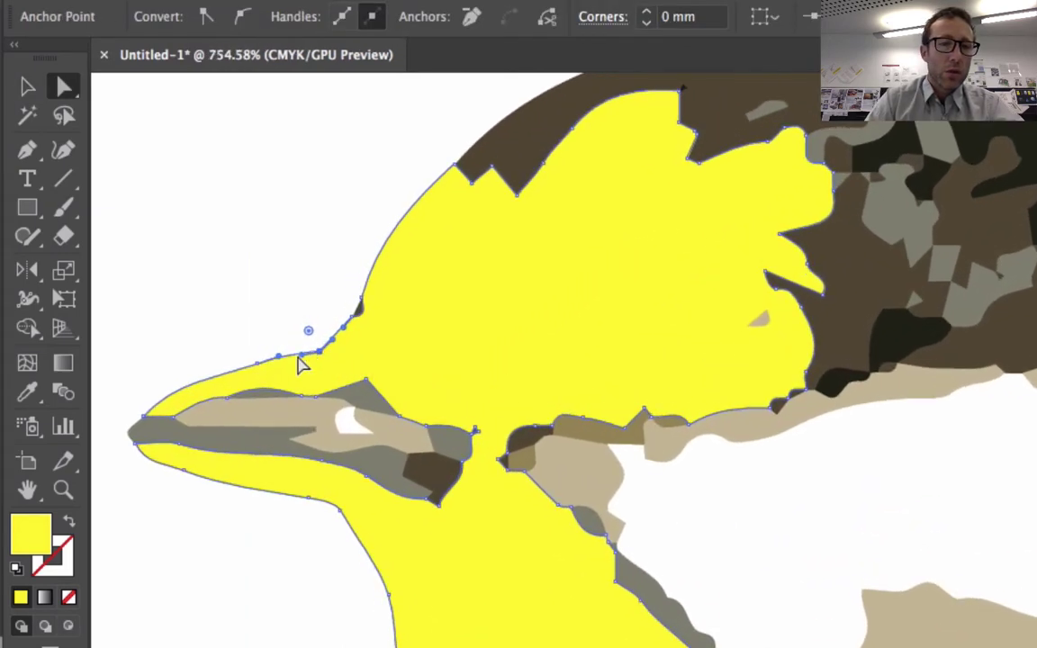
drag(321, 354, 312, 340)
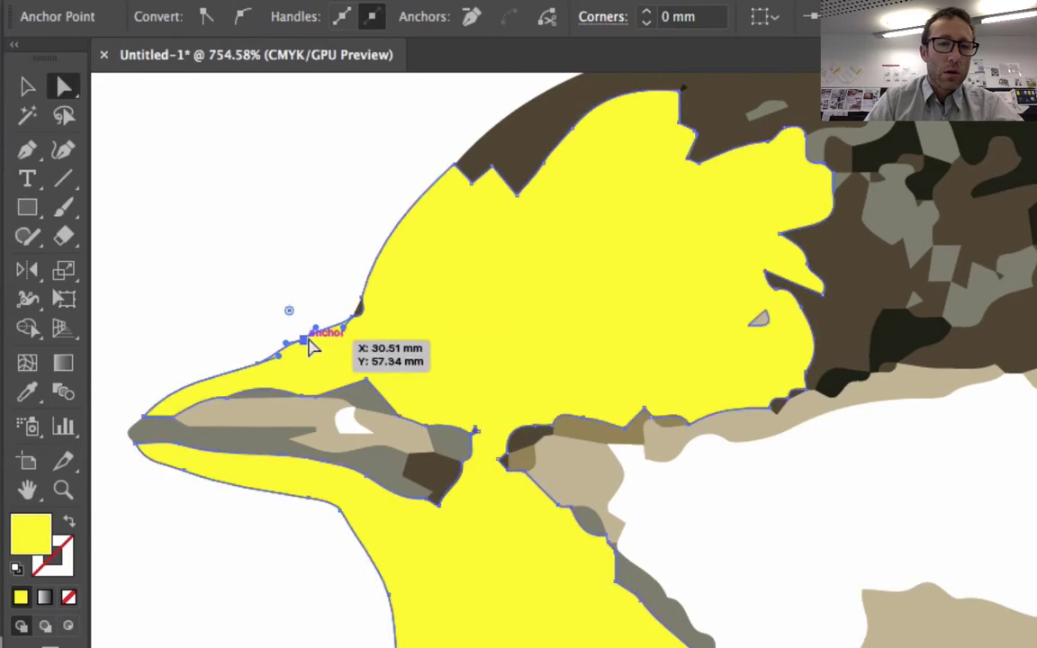
drag(259, 371, 241, 360)
scroll(576, 365, down, 8)
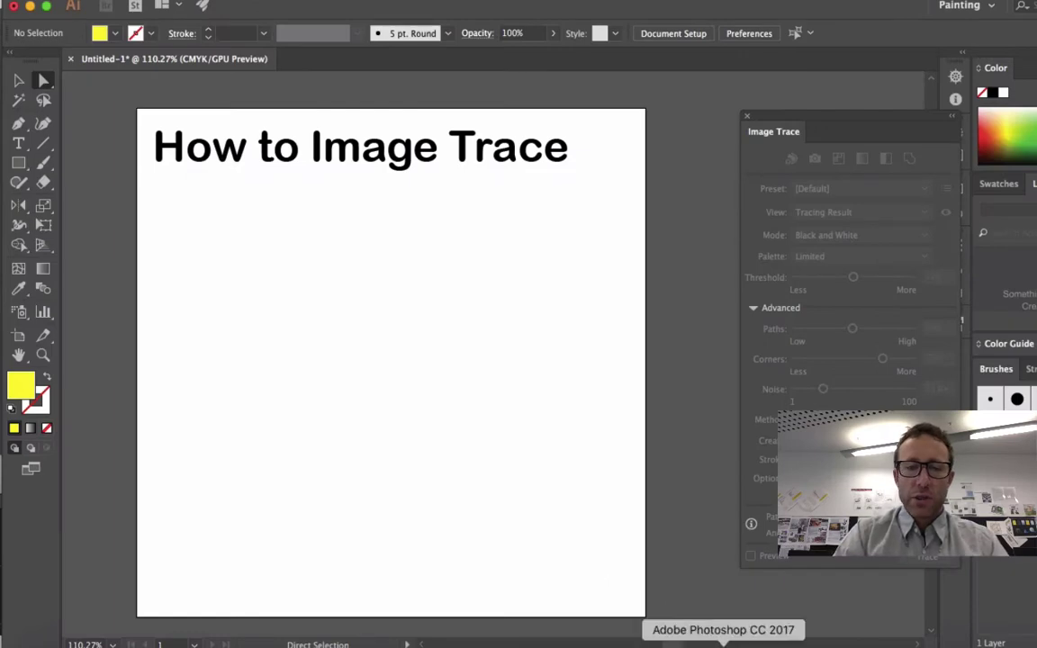
Switch to Firefox, return to the Google image results for bird and browse for another picture.
key(ctrl+Right)
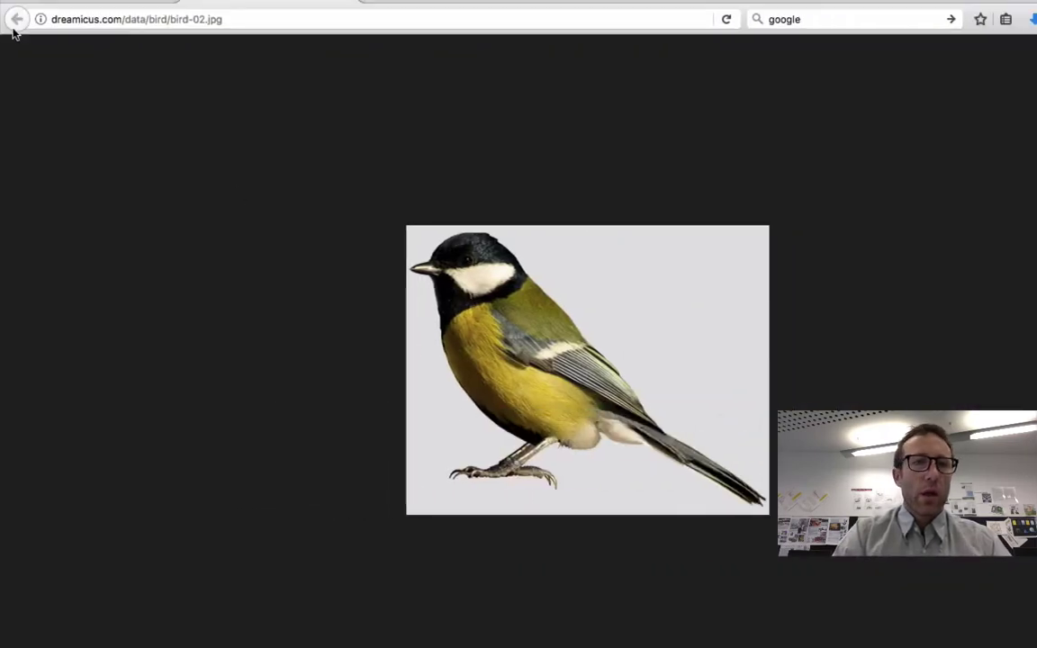
click(17, 18)
scroll(500, 252, up, 3)
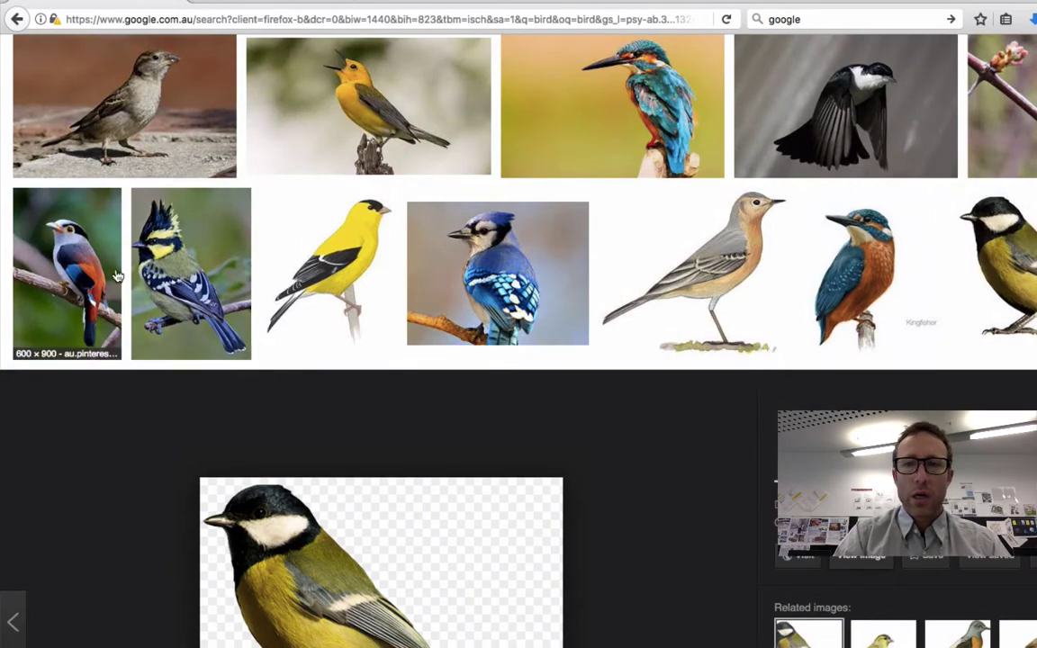
scroll(119, 276, up, 1)
scroll(119, 276, down, 8)
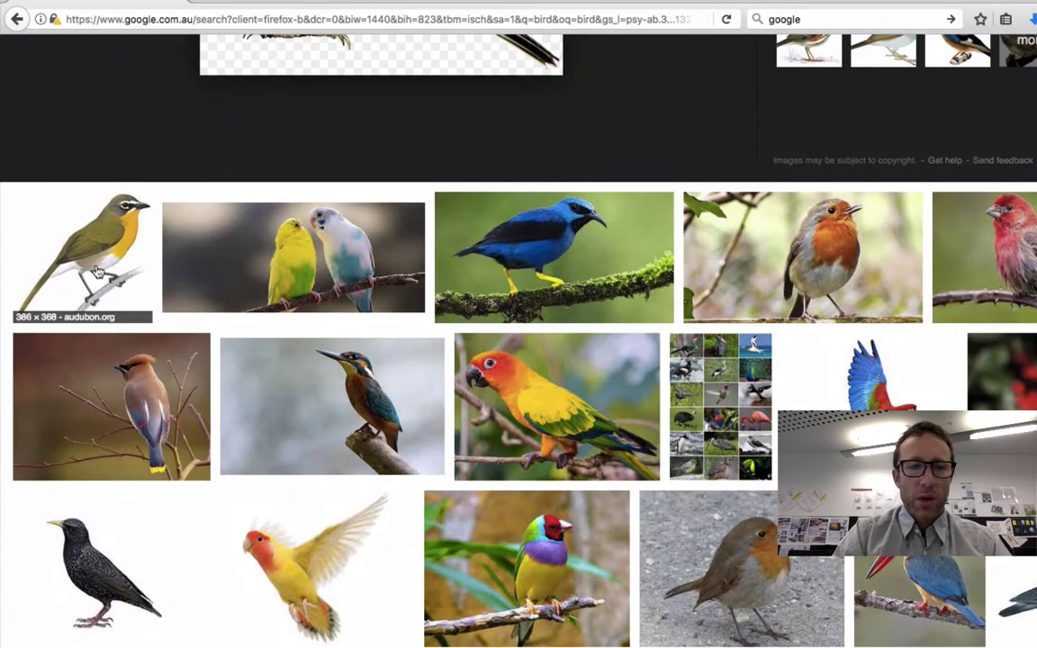
Open the Hermit Thrush picture from the Old Farmer's Almanac at full size and copy it.
click(989, 372)
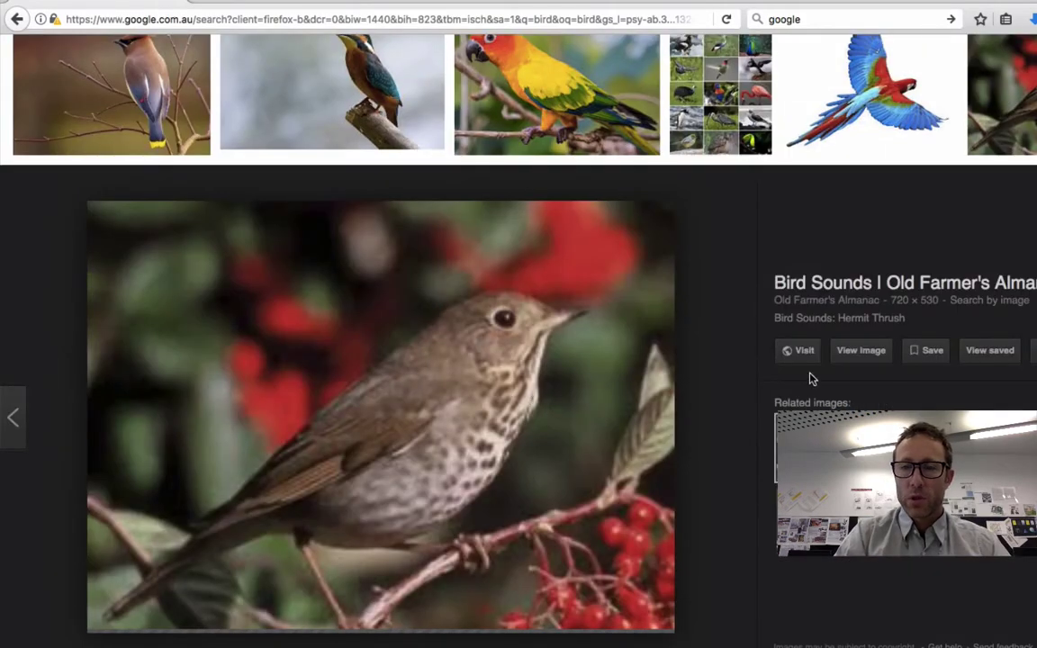
click(861, 350)
right_click(595, 347)
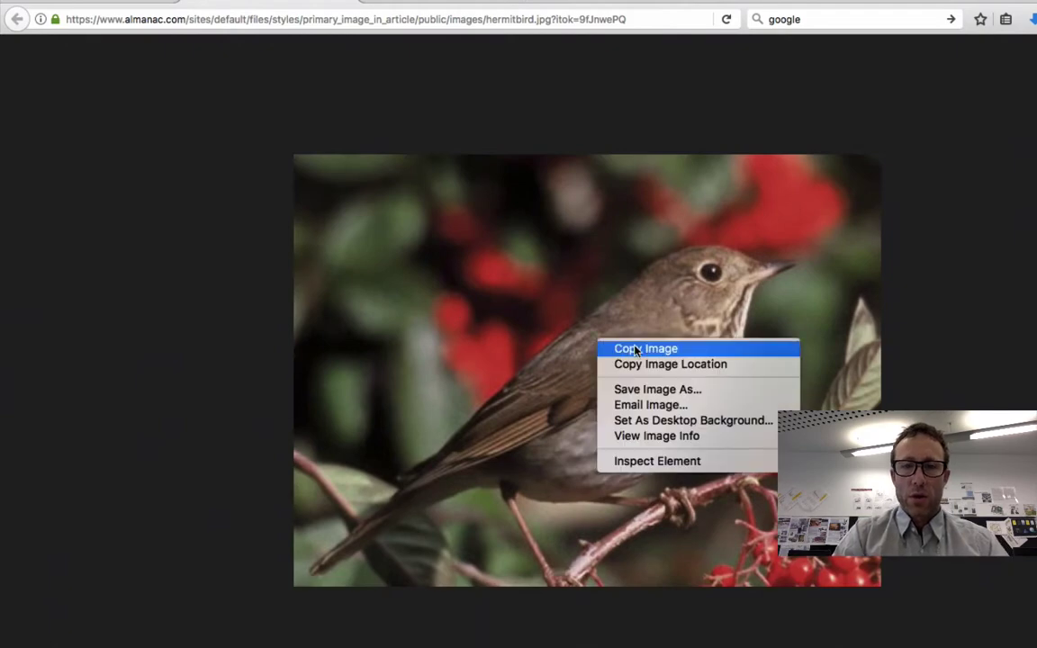
click(620, 349)
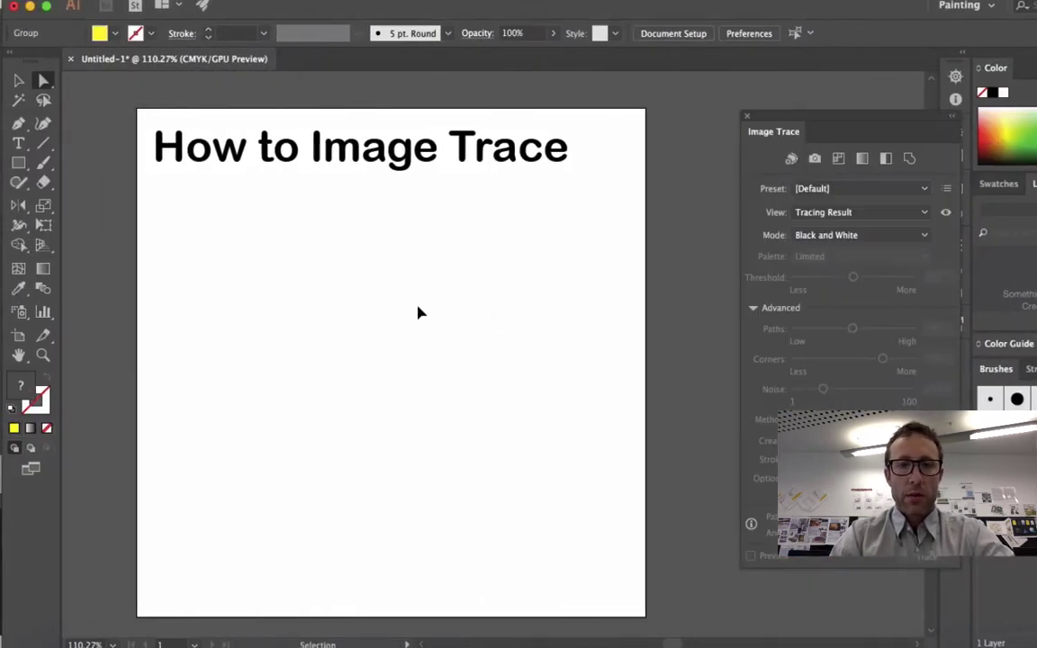
Paste the thrush picture over the artboard in Illustrator and preview its image trace in Color mode.
key(super+v)
drag(469, 336, 303, 343)
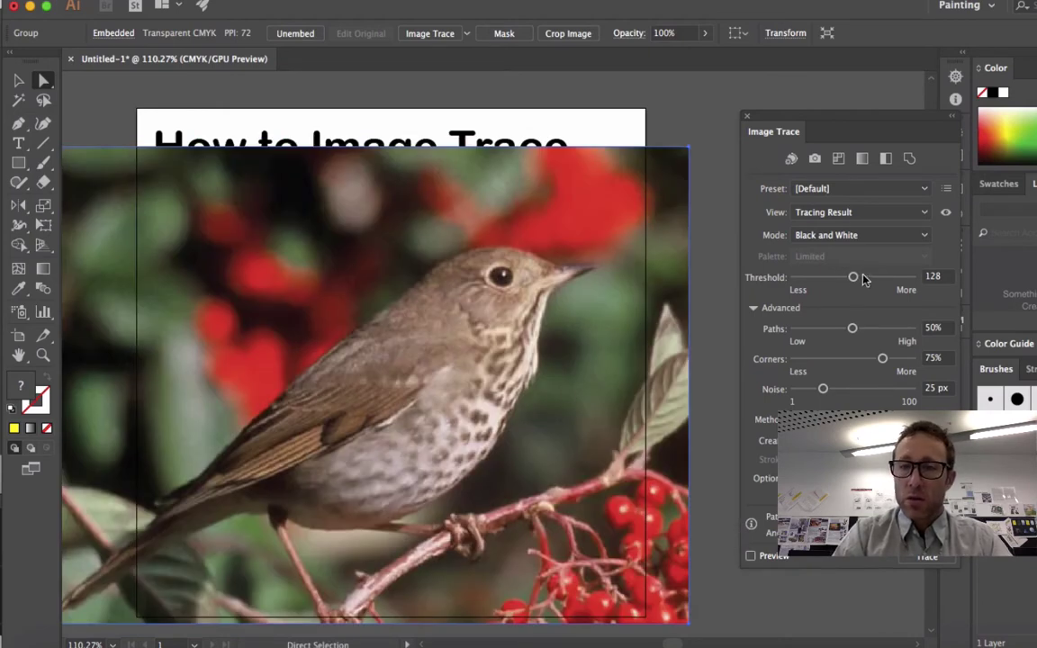
click(863, 235)
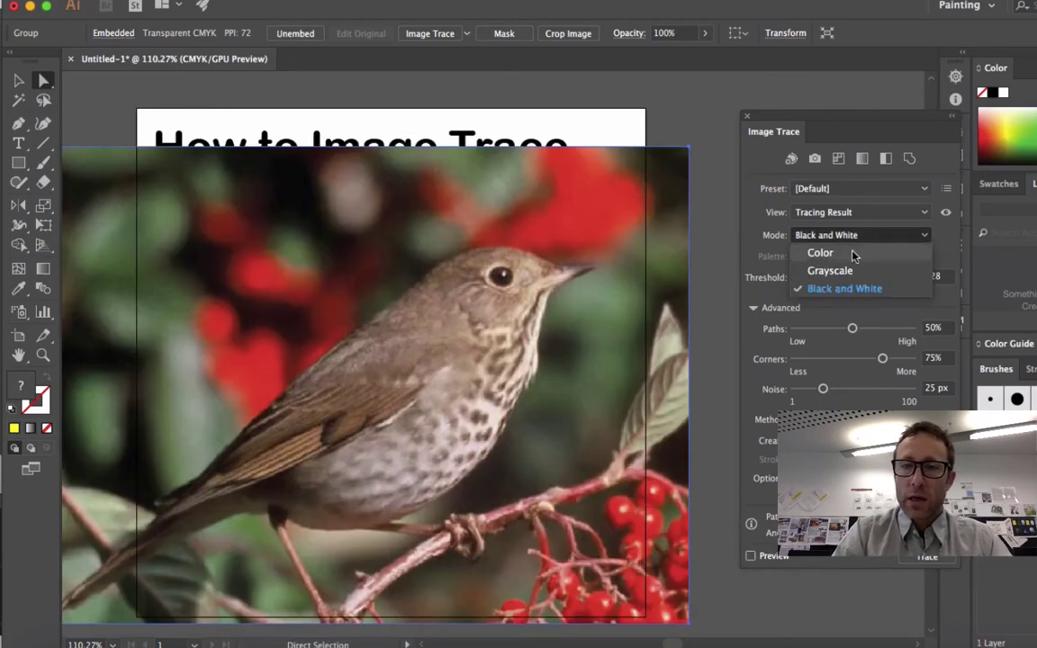
click(822, 251)
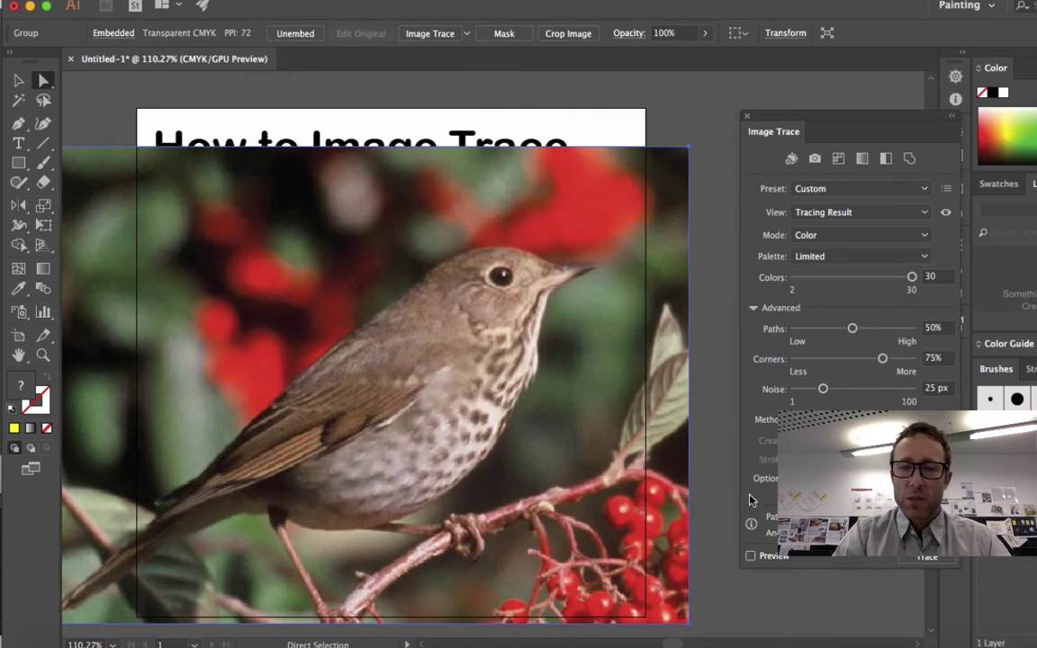
click(750, 557)
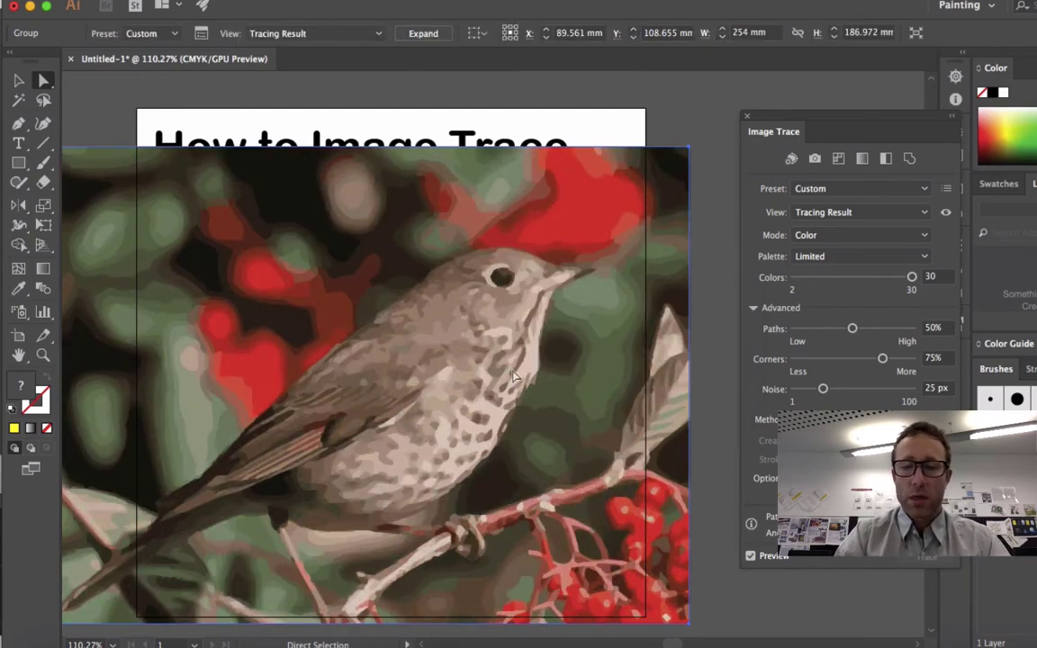
Delete the traced thrush picture and return to the Google image results for bird in Firefox.
key(Delete)
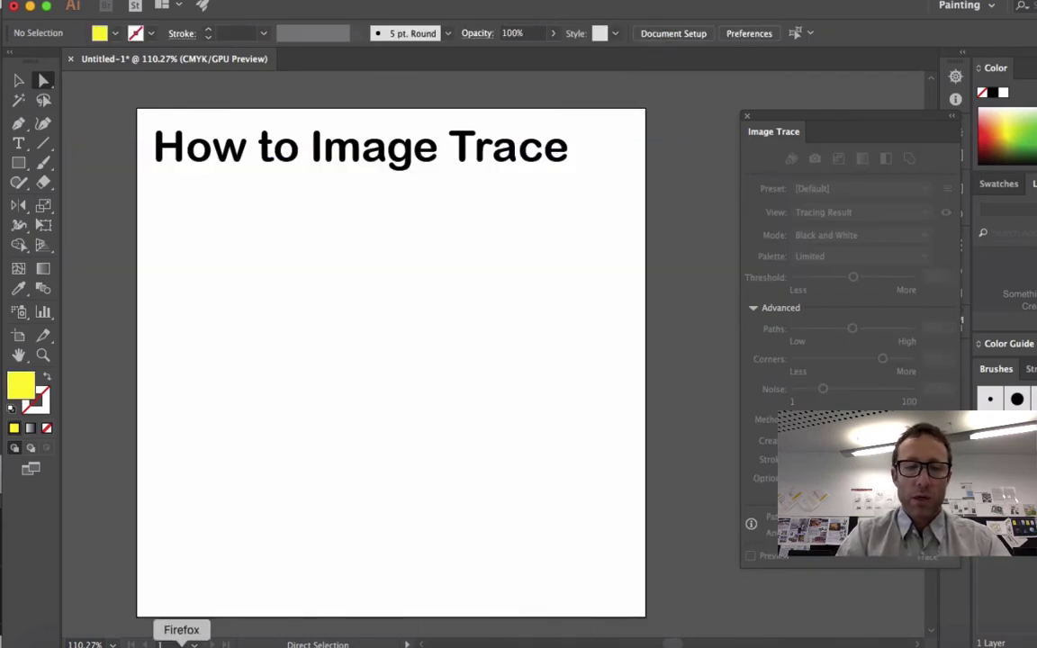
scroll(335, 544, left, 2)
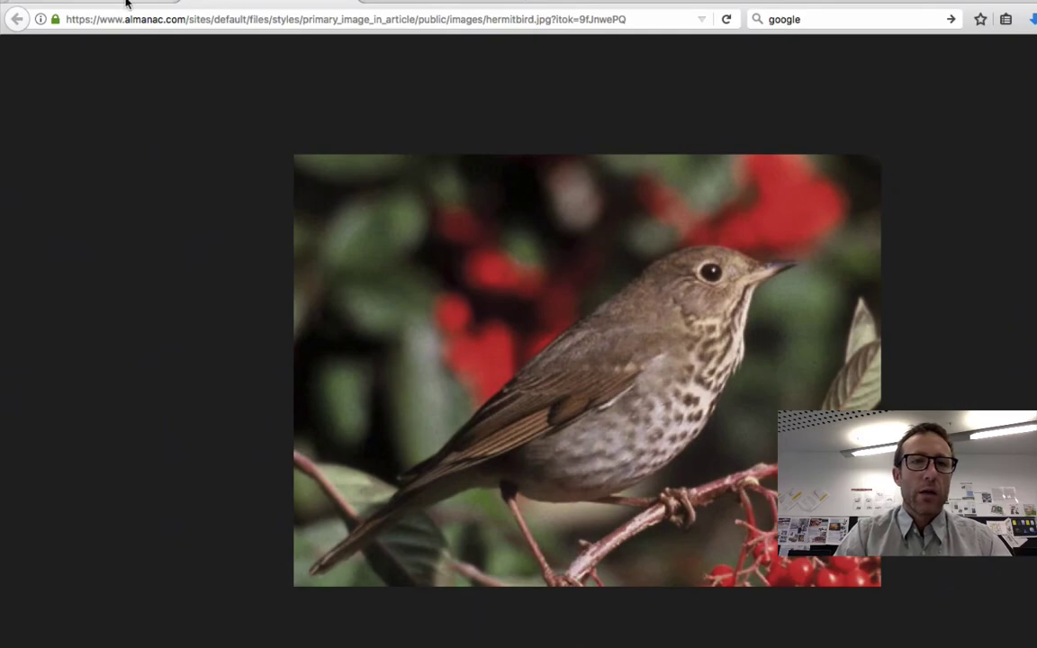
key(super+Left)
key(super+Left)
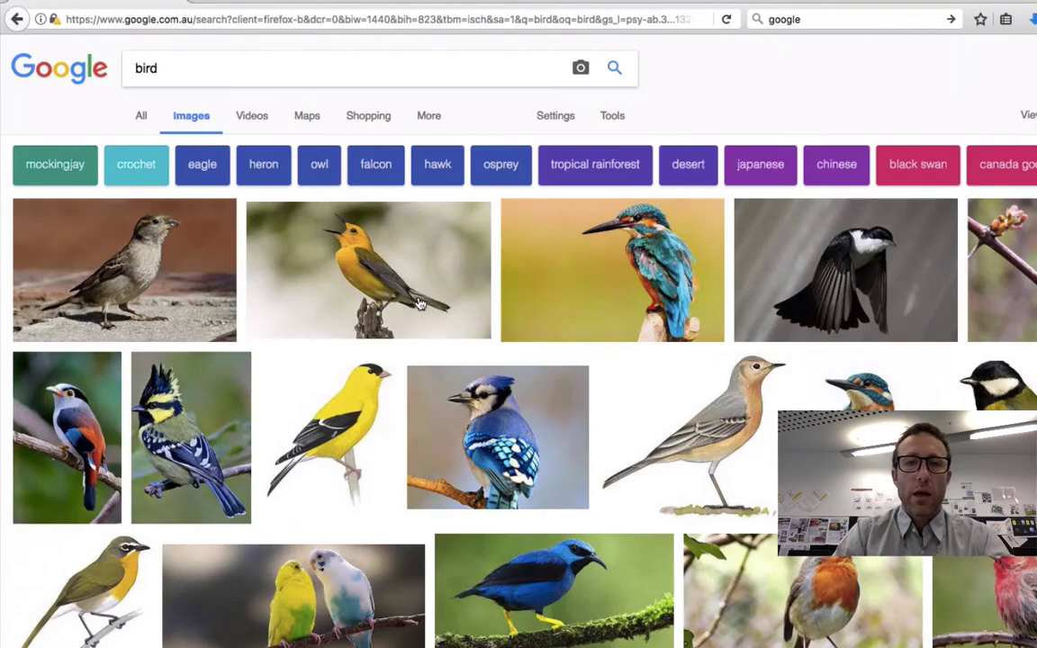
Filter the bird image results by color to show only black and white pictures.
click(557, 116)
click(613, 117)
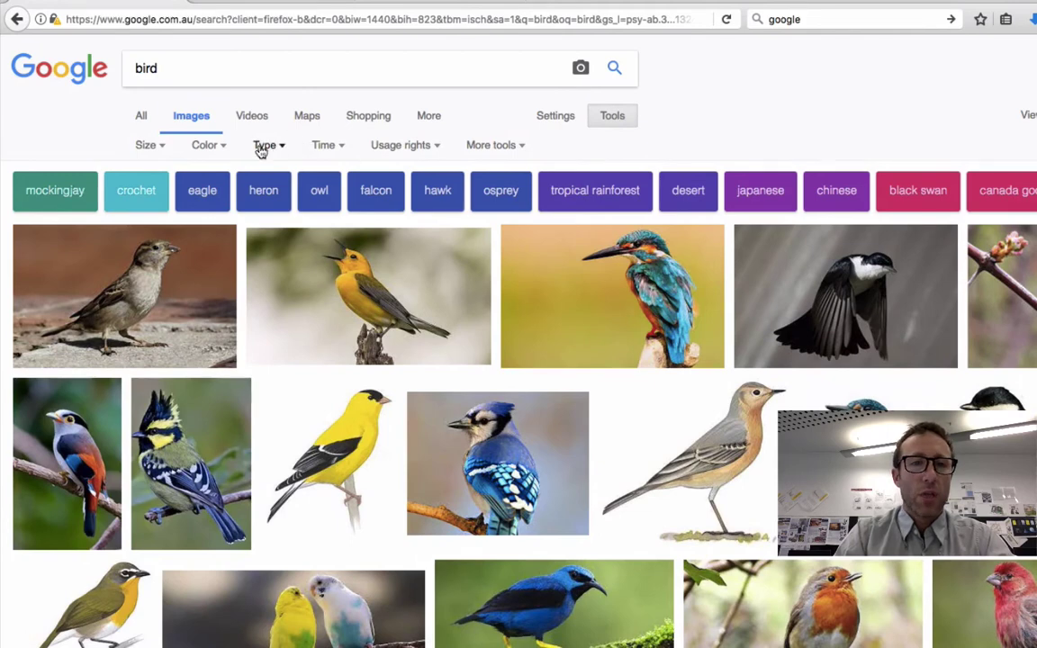
click(222, 147)
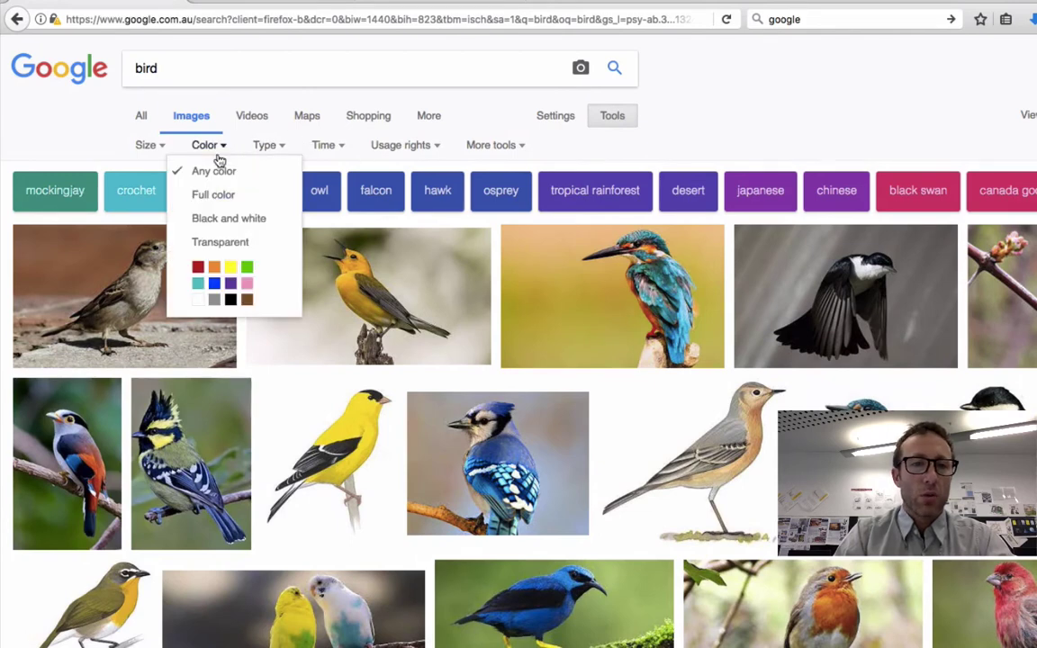
click(232, 219)
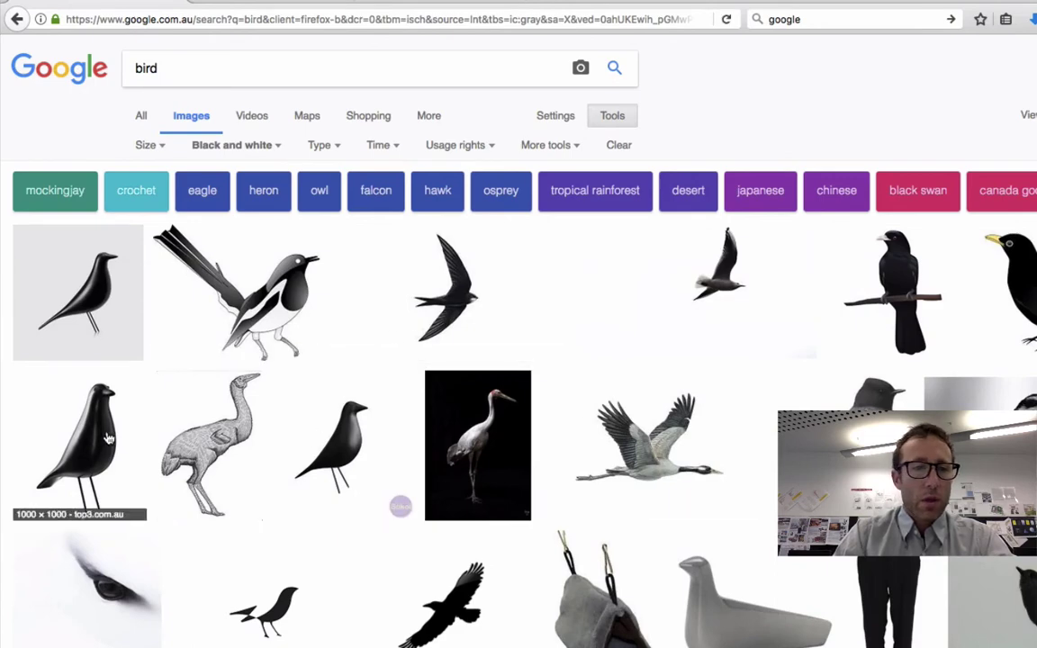
Open the black-and-white magpie picture on Pixabay and copy the image.
click(248, 297)
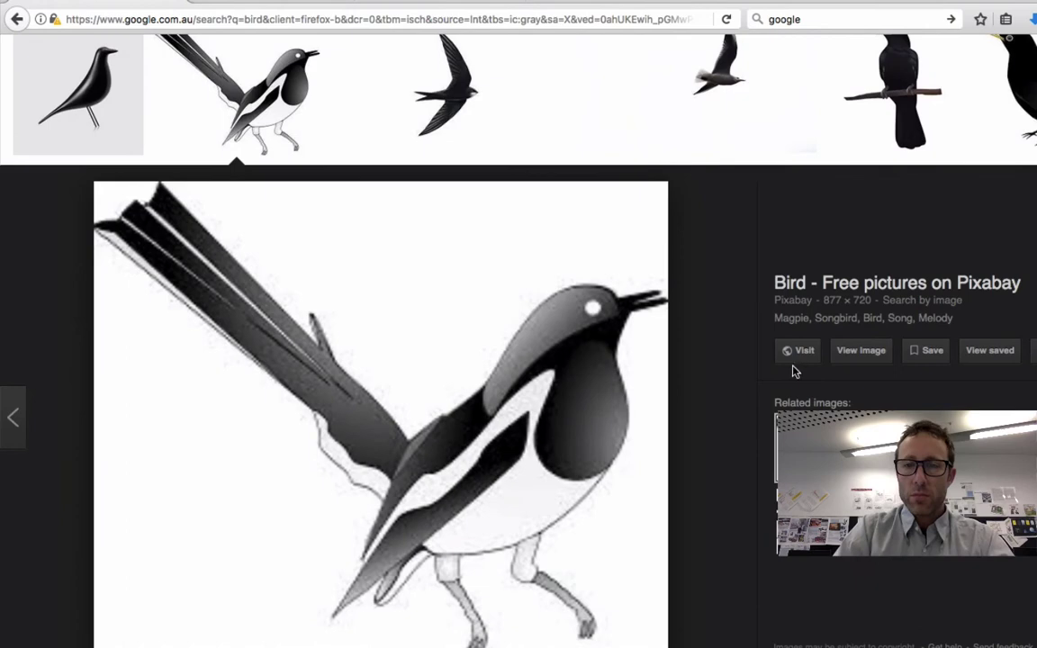
click(860, 350)
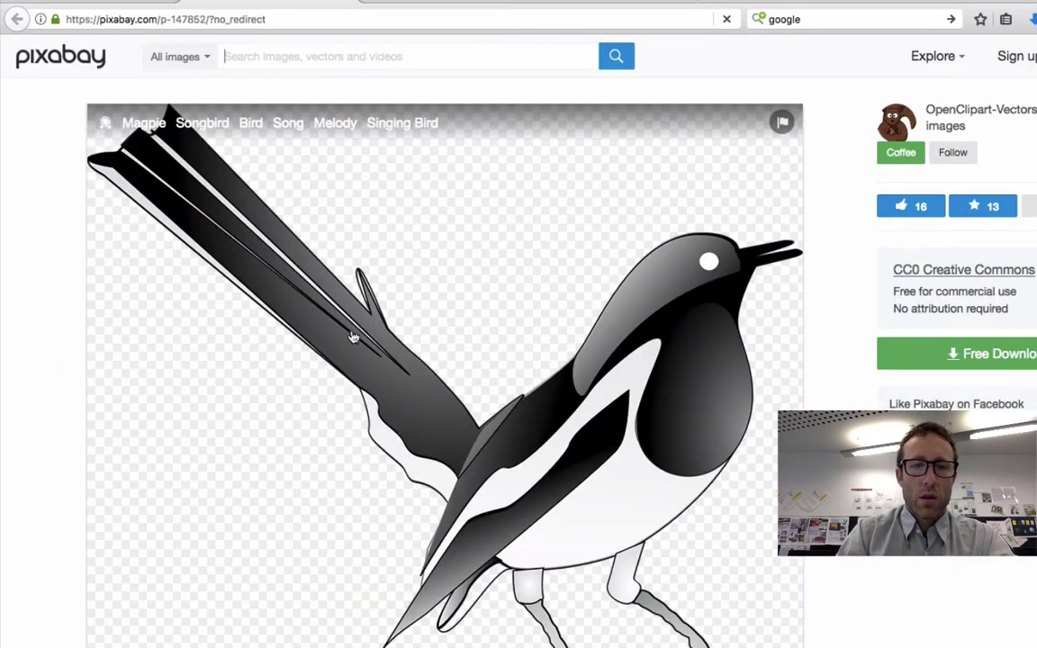
right_click(353, 333)
click(399, 354)
Switch to Illustrator, paste the magpie picture and reposition it over the artboard.
key(ctrl+Left)
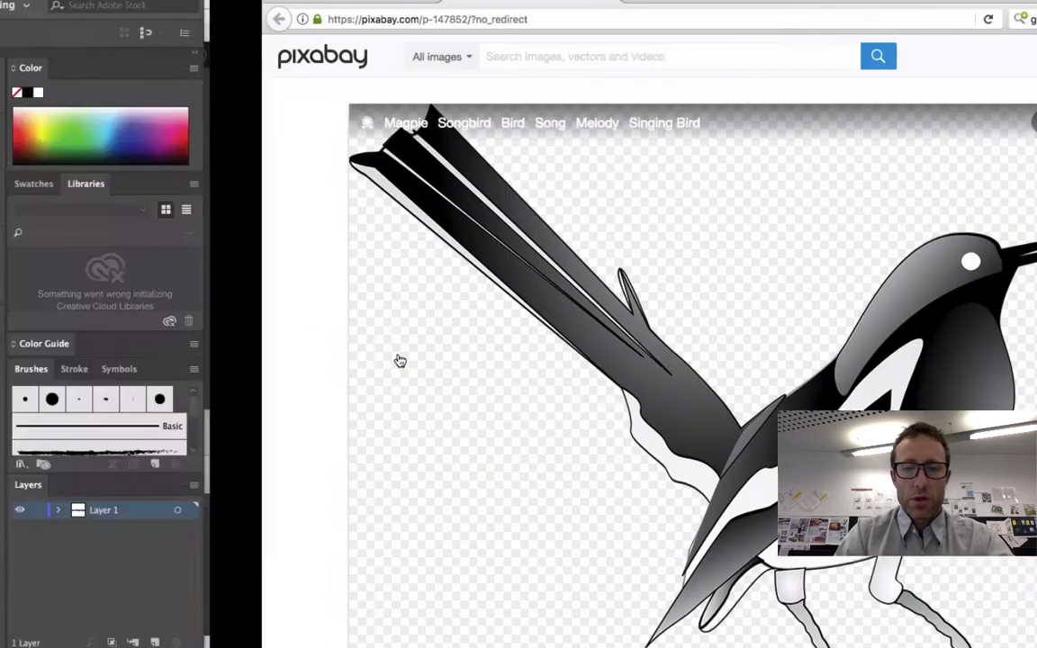
key(super+v)
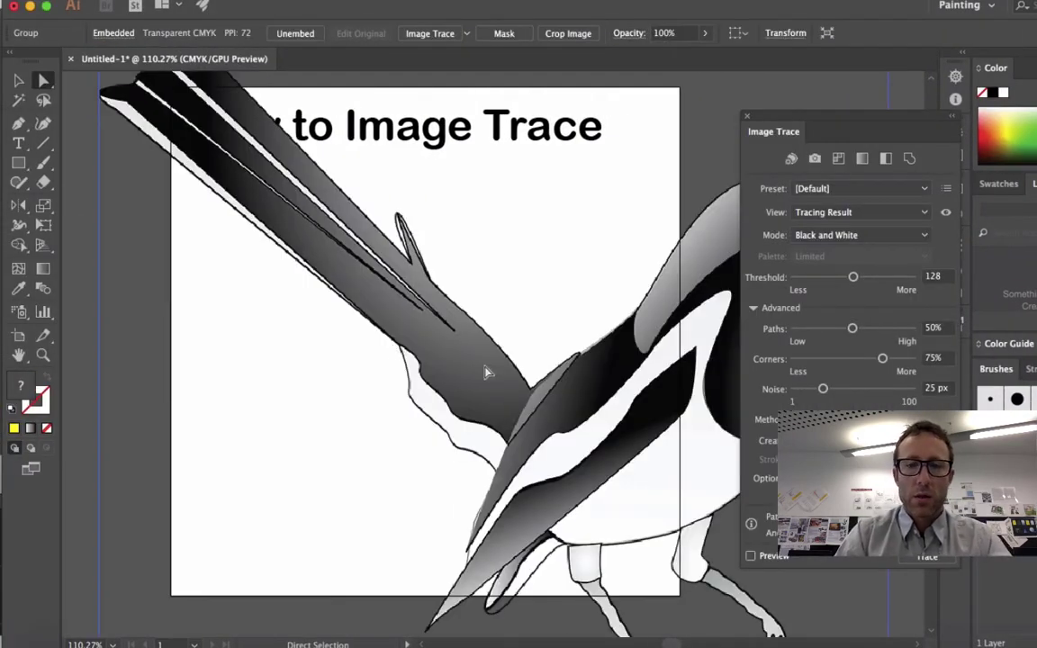
drag(615, 433, 401, 397)
Examine the magpie's pixel edges up close, preview its default Black and White trace and inspect the traced edges.
scroll(389, 365, up, 10)
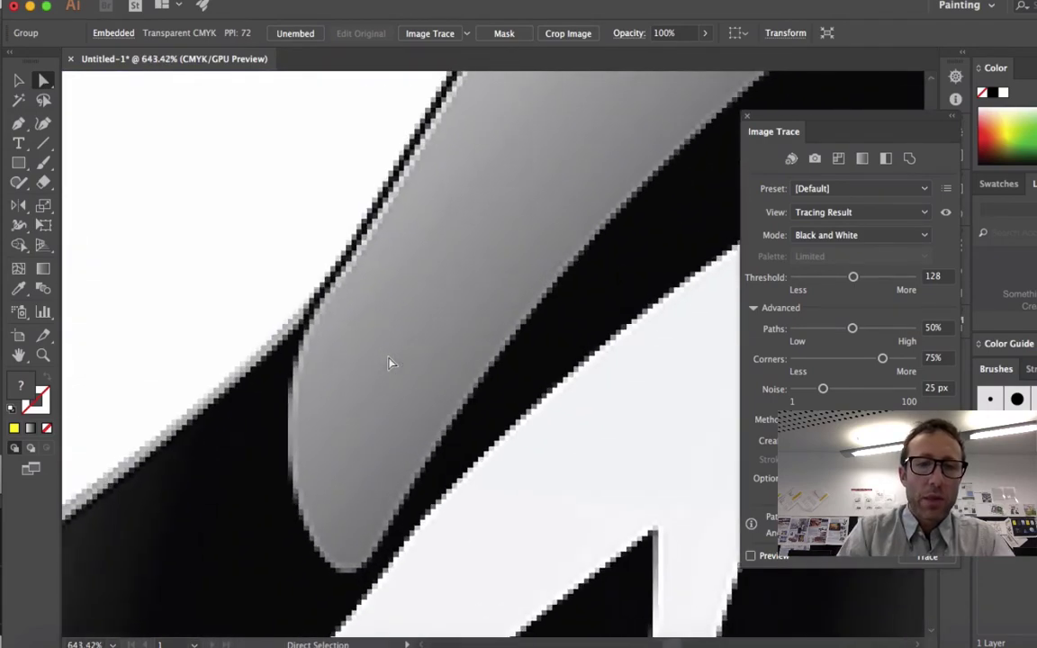
scroll(389, 365, down, 12)
scroll(389, 362, up, 8)
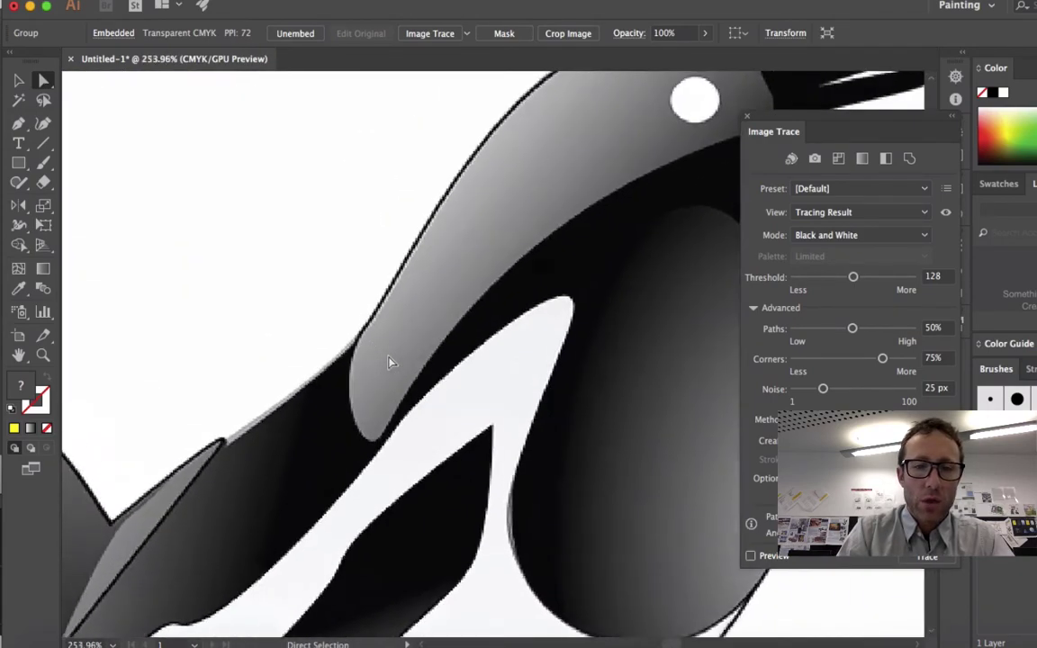
scroll(389, 362, down, 8)
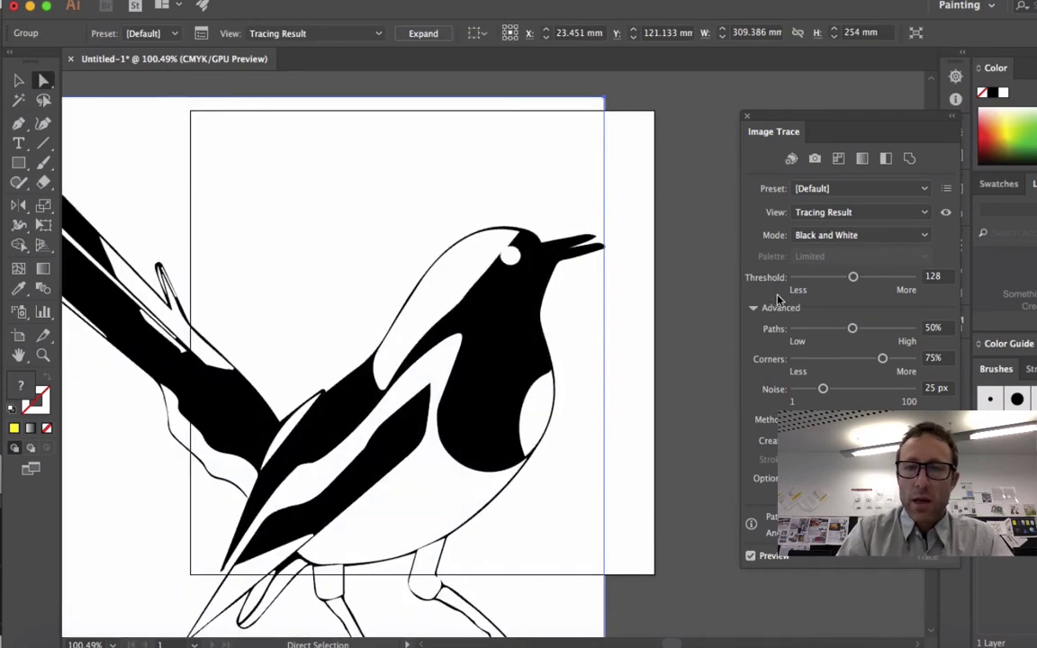
scroll(482, 291, up, 5)
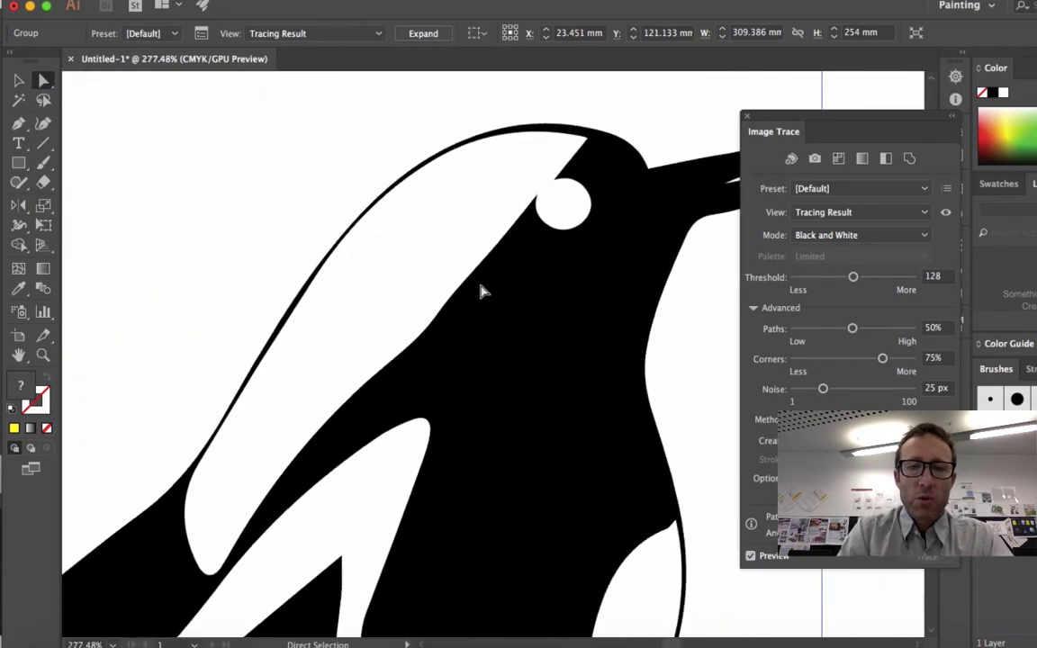
scroll(482, 291, down, 7)
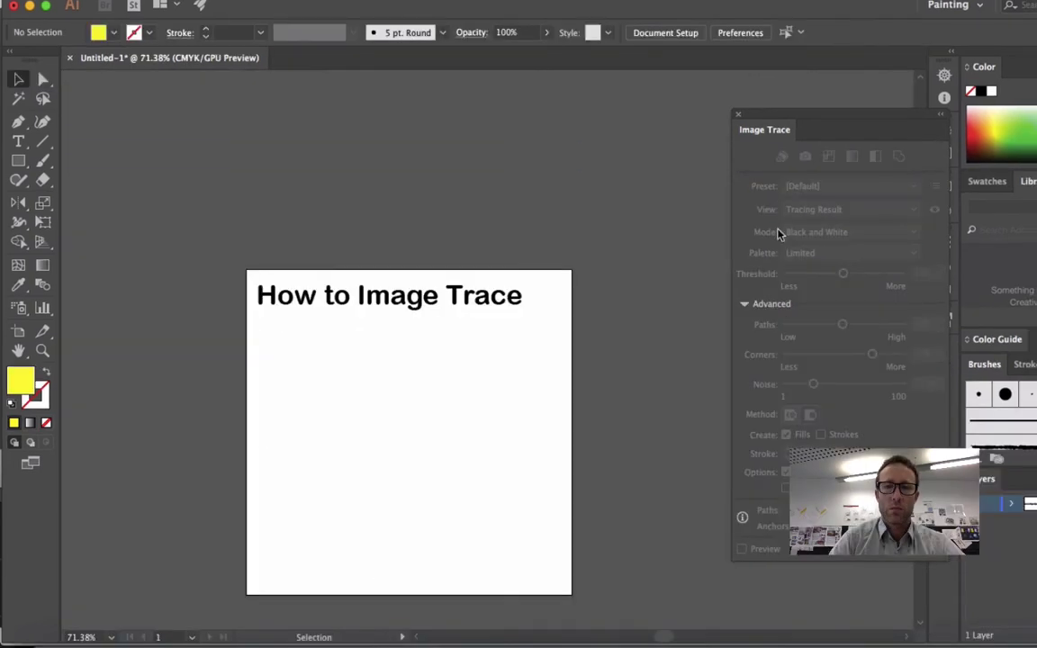
Close the Image Trace settings and display them again.
click(739, 117)
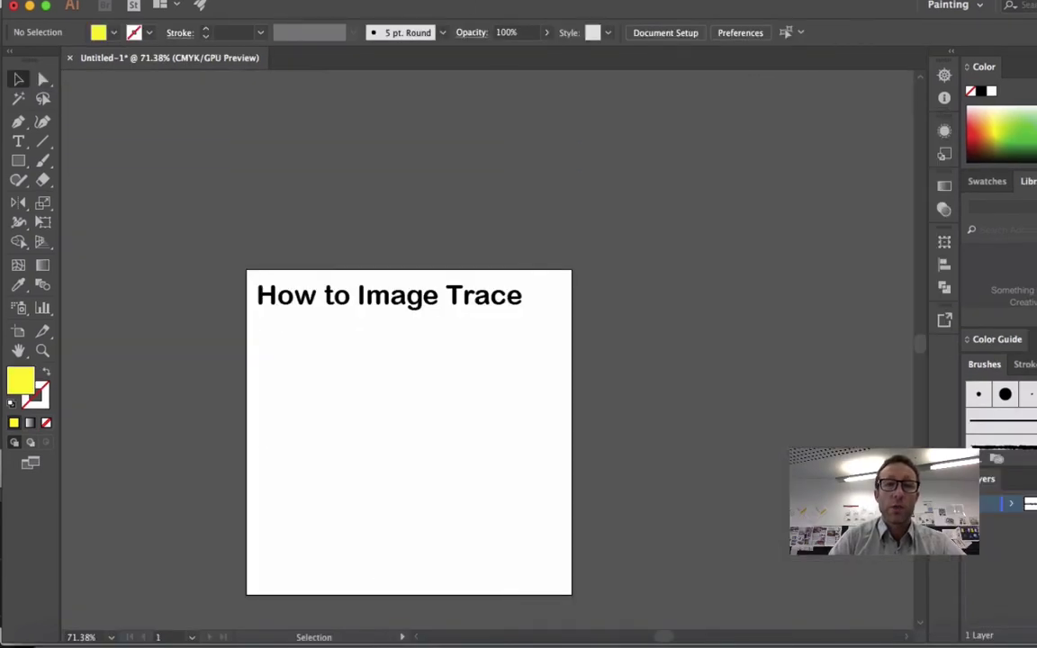
click(396, 0)
click(527, 407)
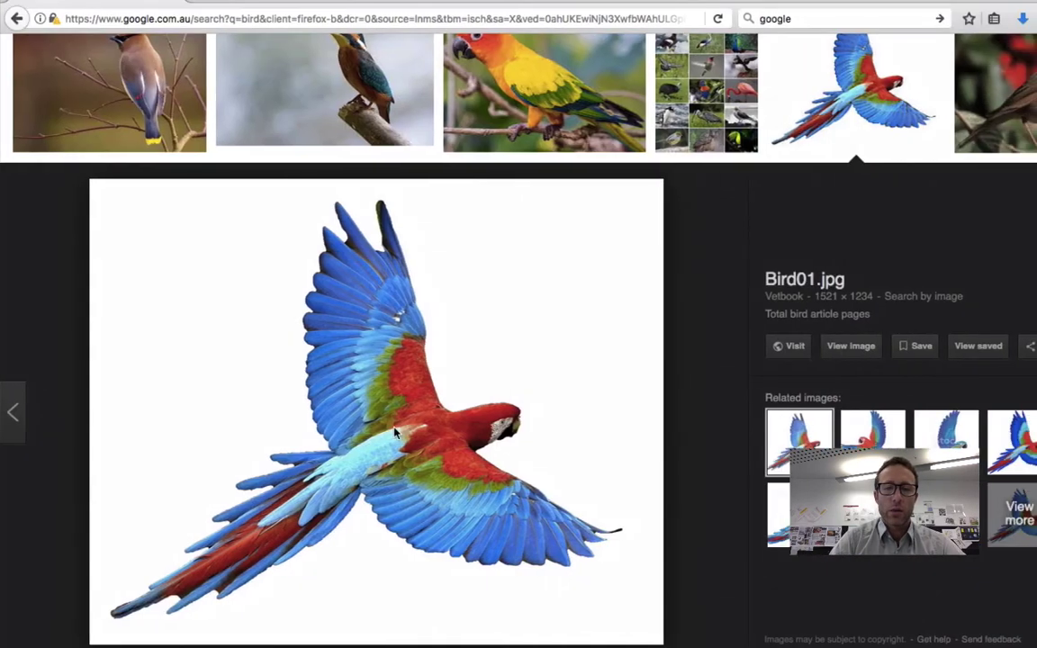
Switch to Firefox and copy the flying macaw picture Bird01.jpg from the Google image results.
right_click(394, 433)
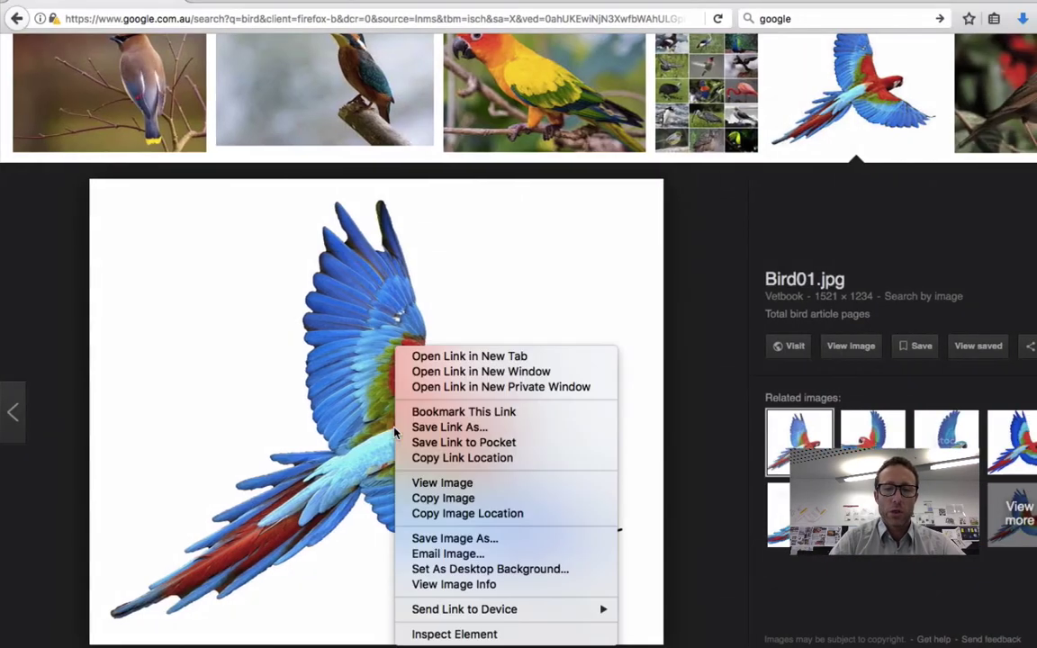
click(443, 498)
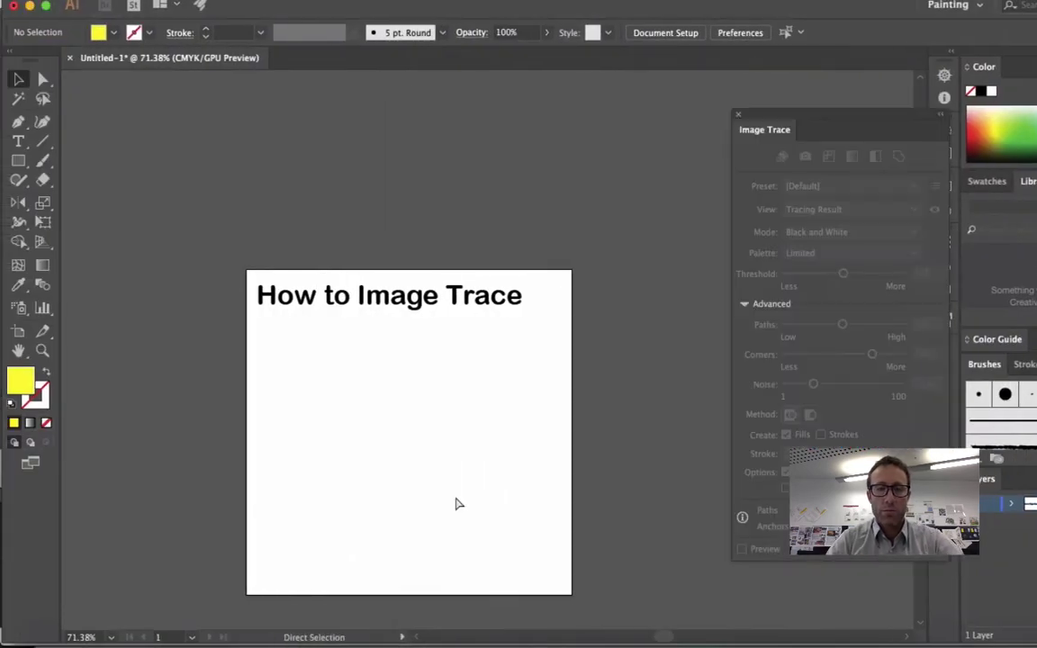
Paste the copied macaw picture, scale it down to about the artboard's width and place it below the "How to Image Trace" title.
key(super+v)
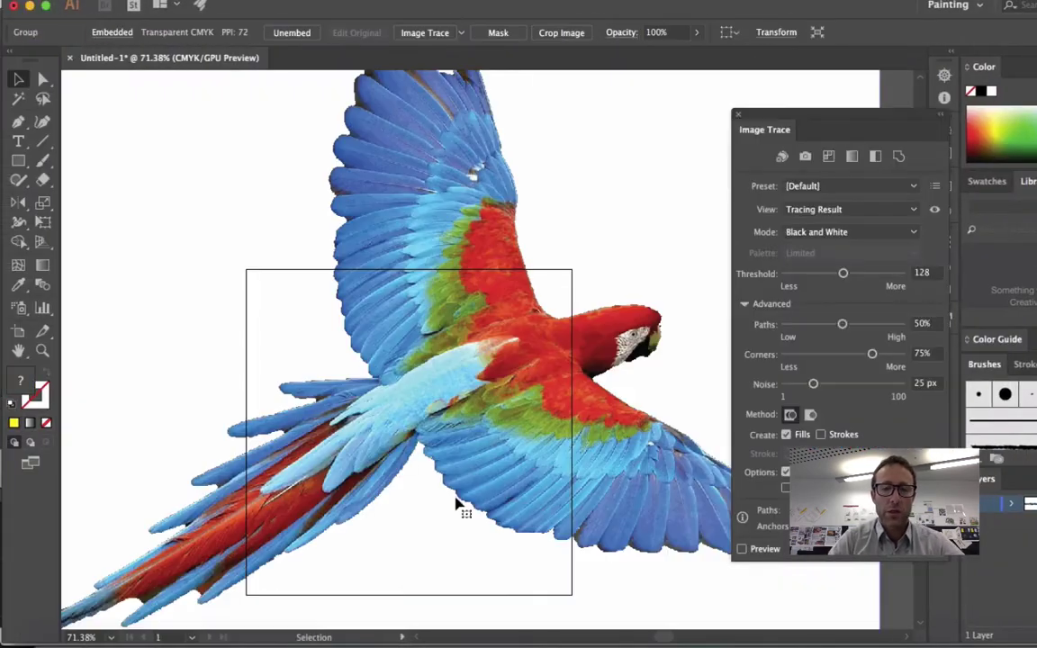
scroll(327, 326, down, 5)
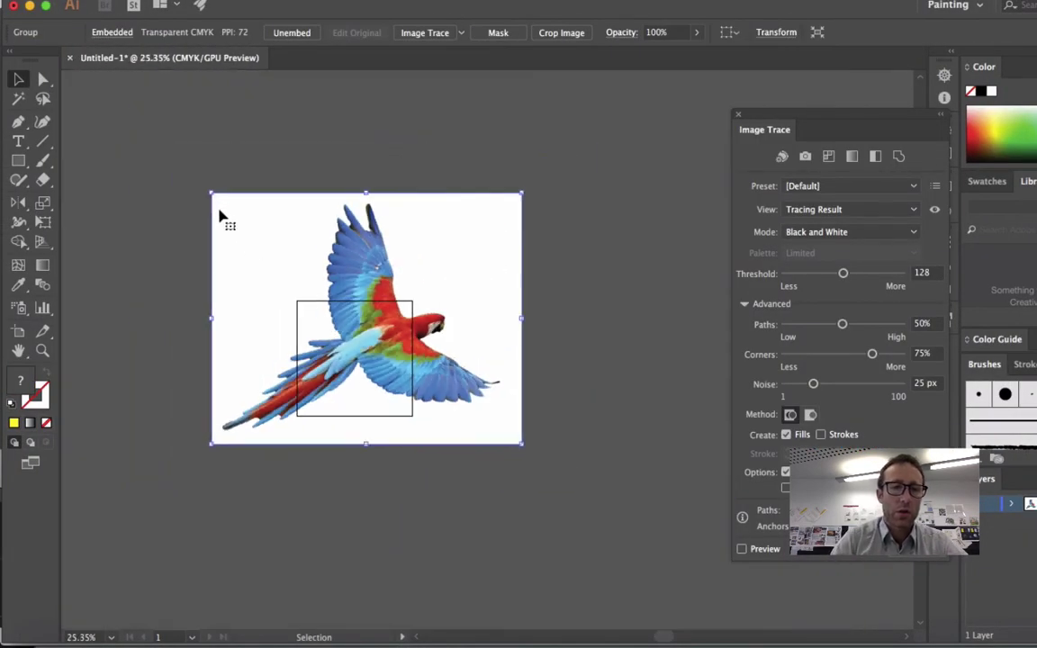
mouse_move(214, 197)
mouse_down()
mouse_move(284, 271)
mouse_move(384, 347)
mouse_move(378, 359)
mouse_up()
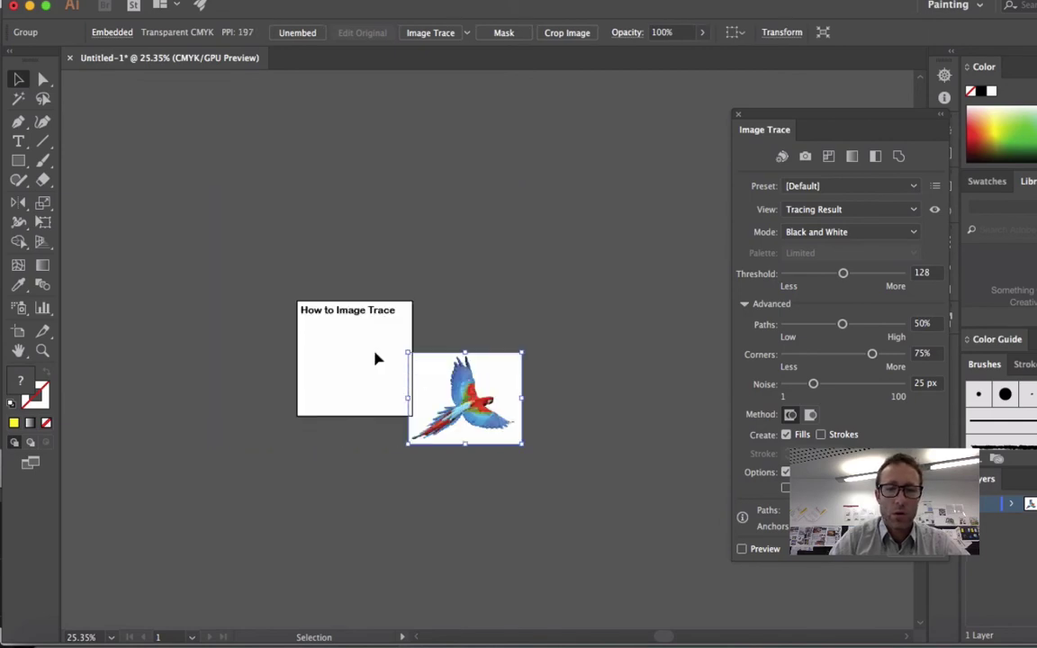
drag(465, 393, 355, 366)
Set the macaw's Image Trace to Color mode with a limited palette of 11 colors and preview the tracing.
scroll(356, 366, up, 7)
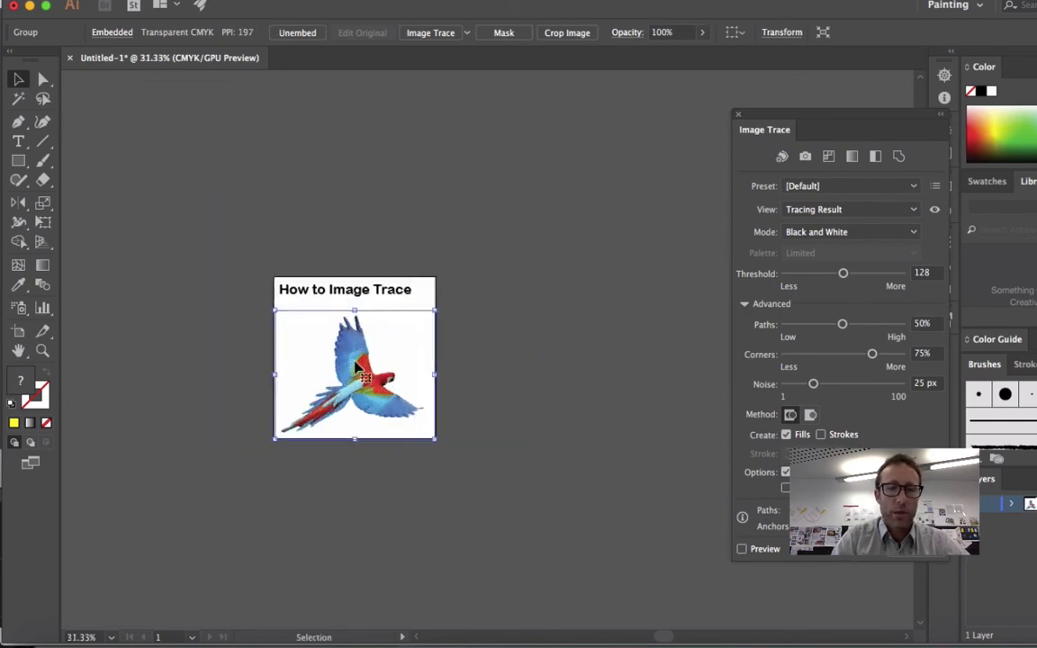
scroll(355, 365, up, 2)
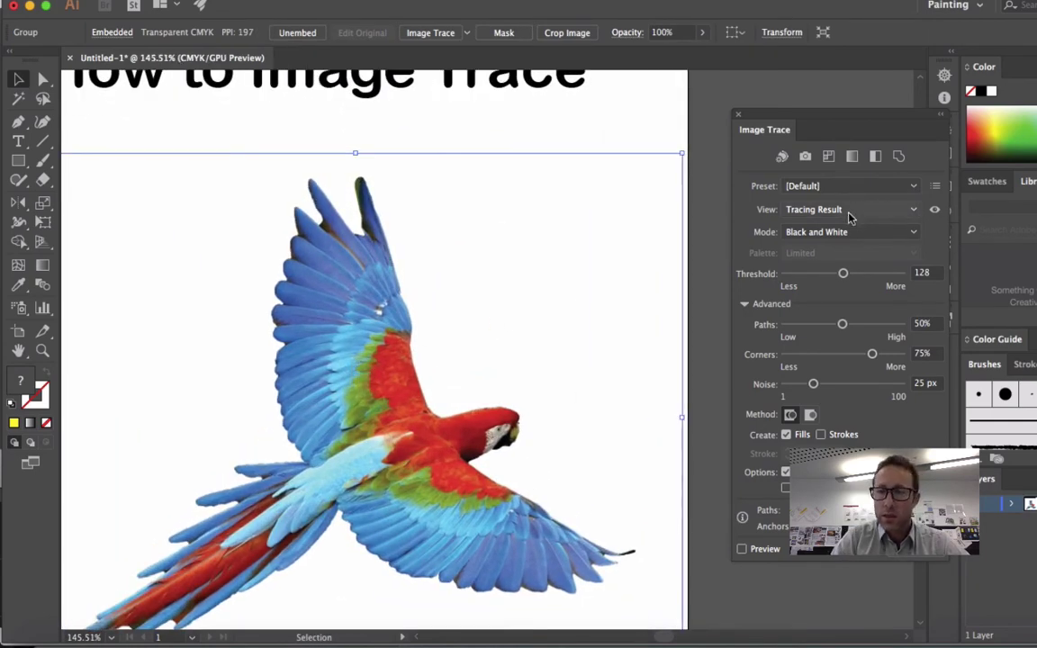
click(845, 233)
click(806, 248)
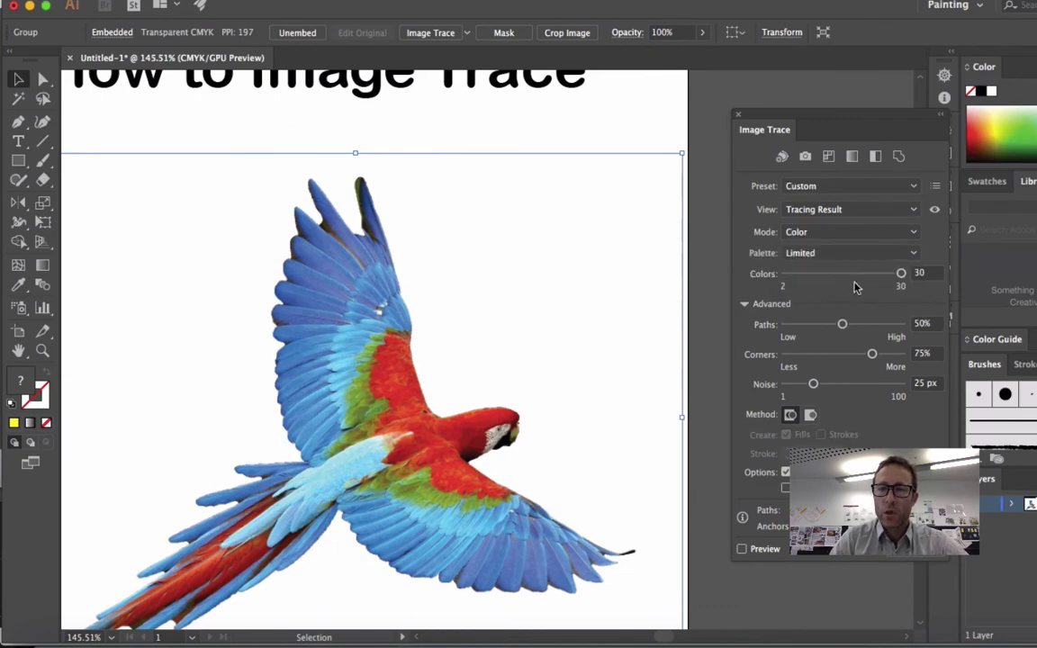
drag(839, 279, 822, 277)
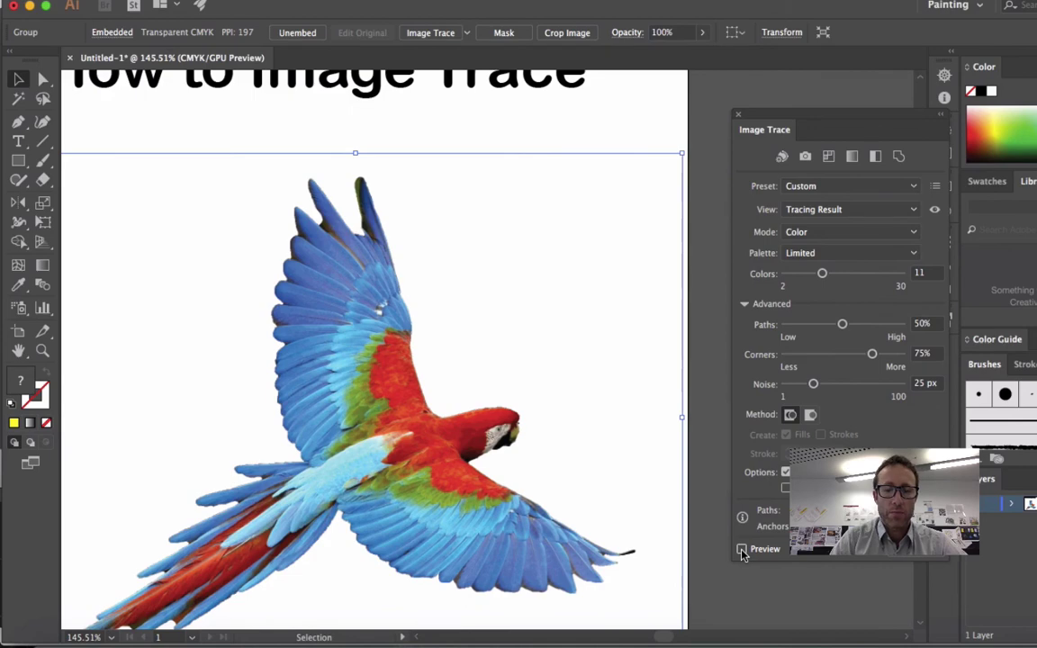
click(742, 549)
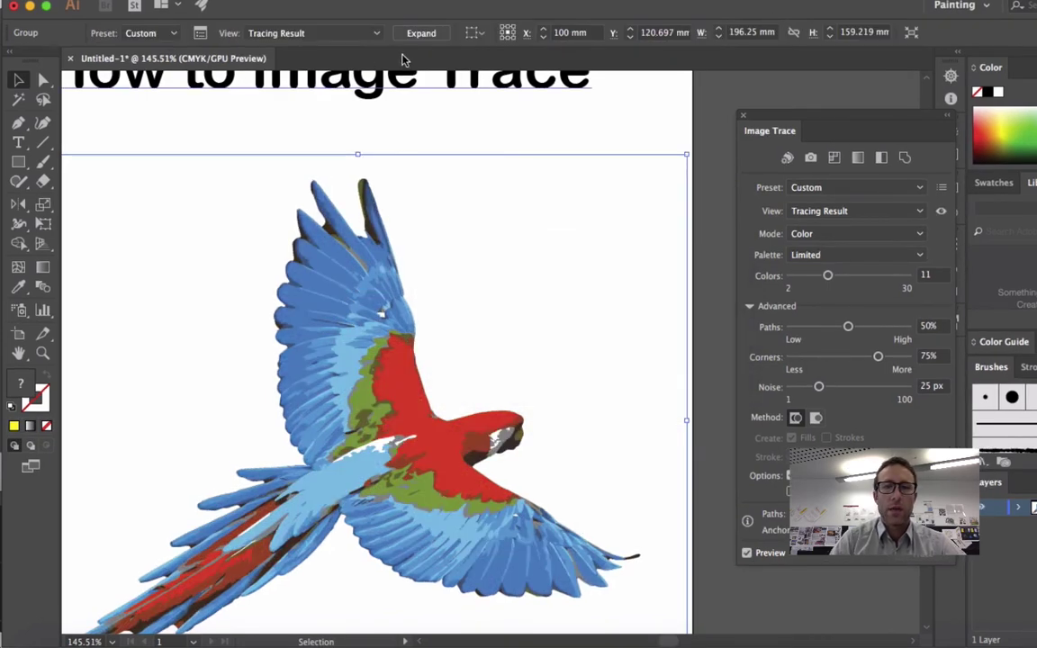
Expand the traced macaw into editable paths and ungroup it twice to separate the shapes.
click(420, 34)
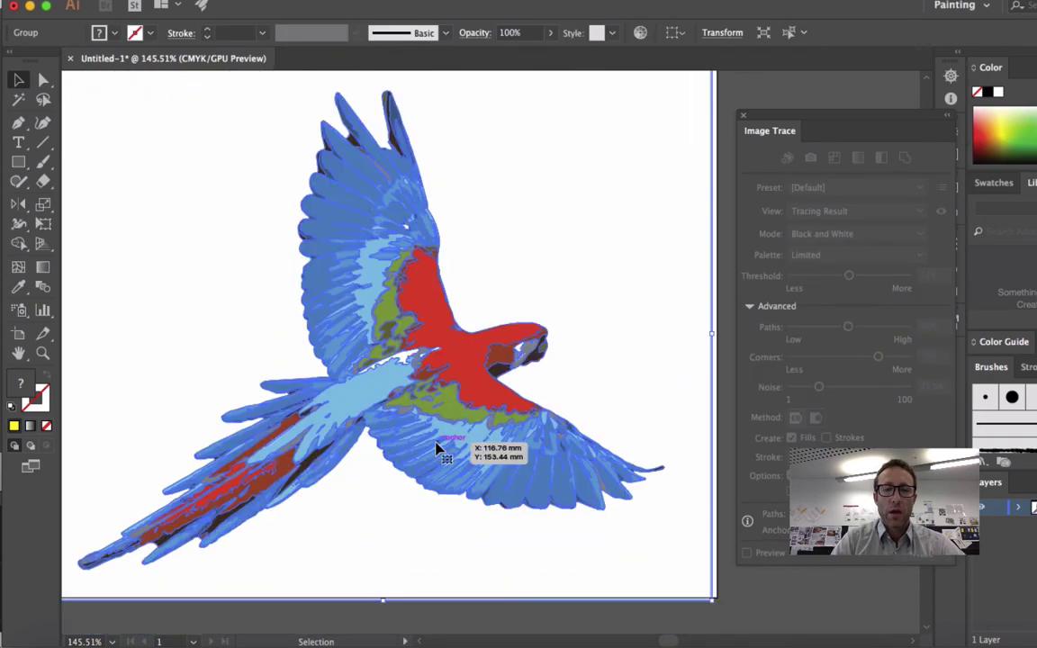
right_click(440, 233)
click(470, 361)
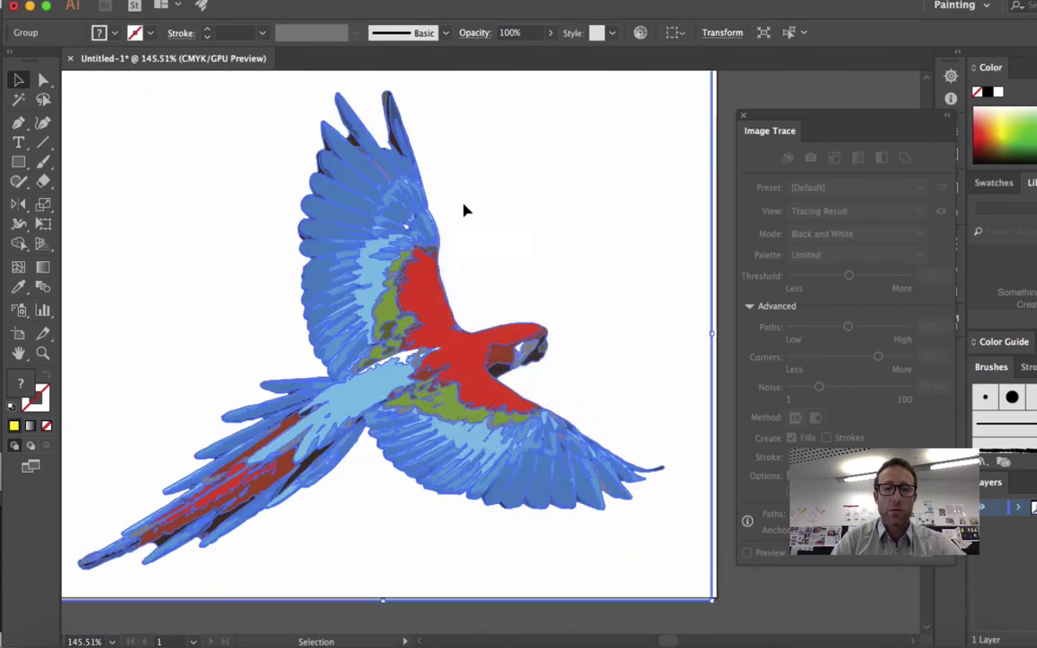
right_click(431, 213)
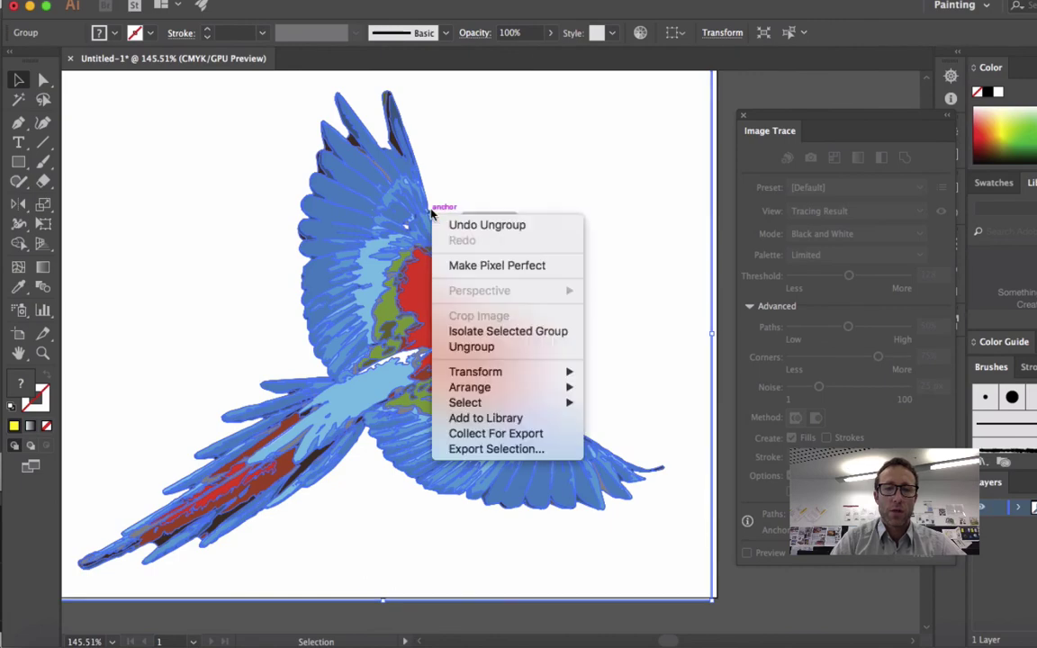
click(472, 347)
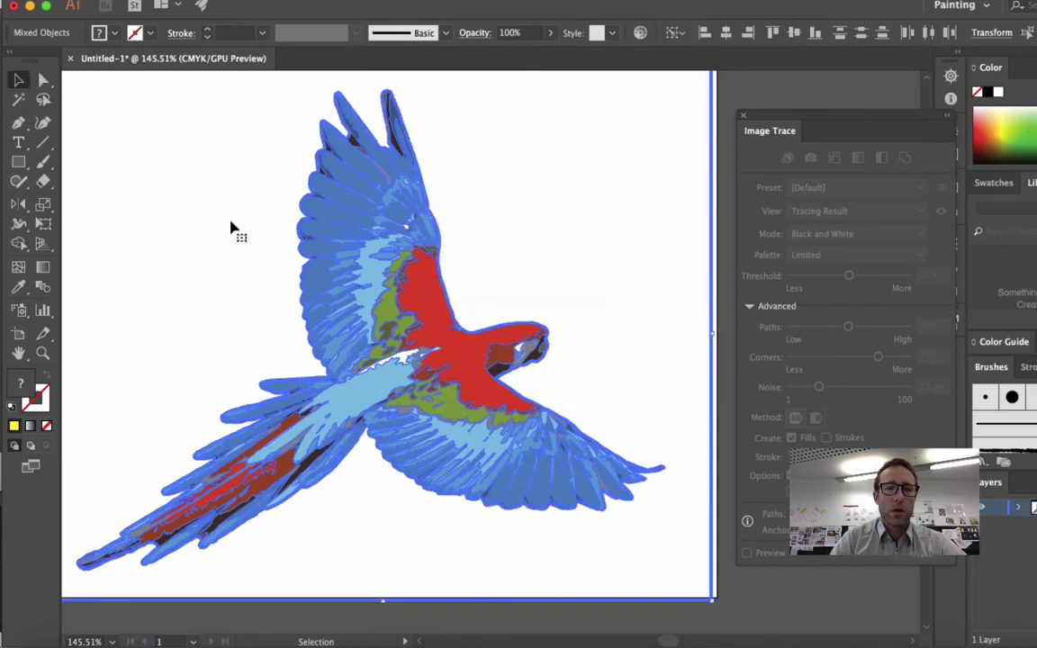
Shift the ungrouped macaw artwork slightly left, select only its white background shape and move it away from the bird.
drag(230, 228, 179, 220)
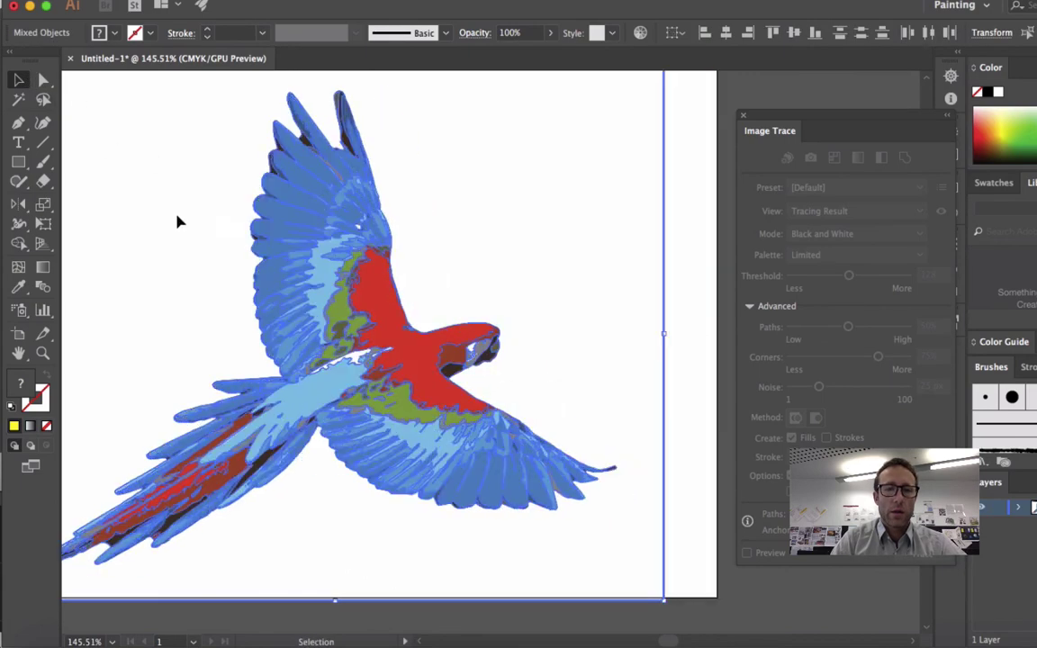
click(640, 200)
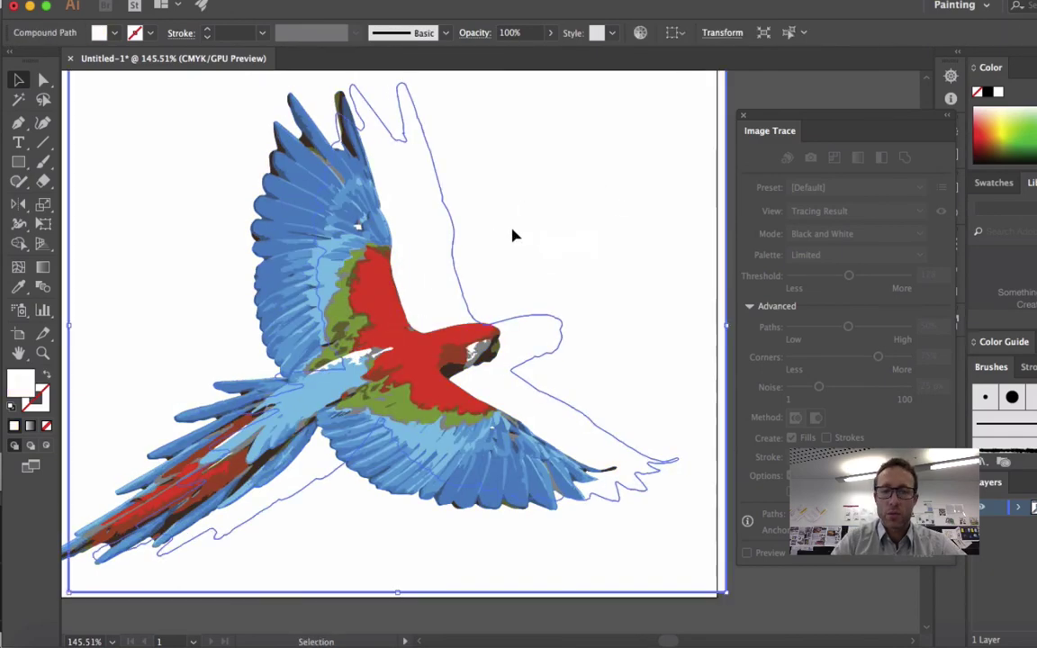
scroll(512, 236, down, 2)
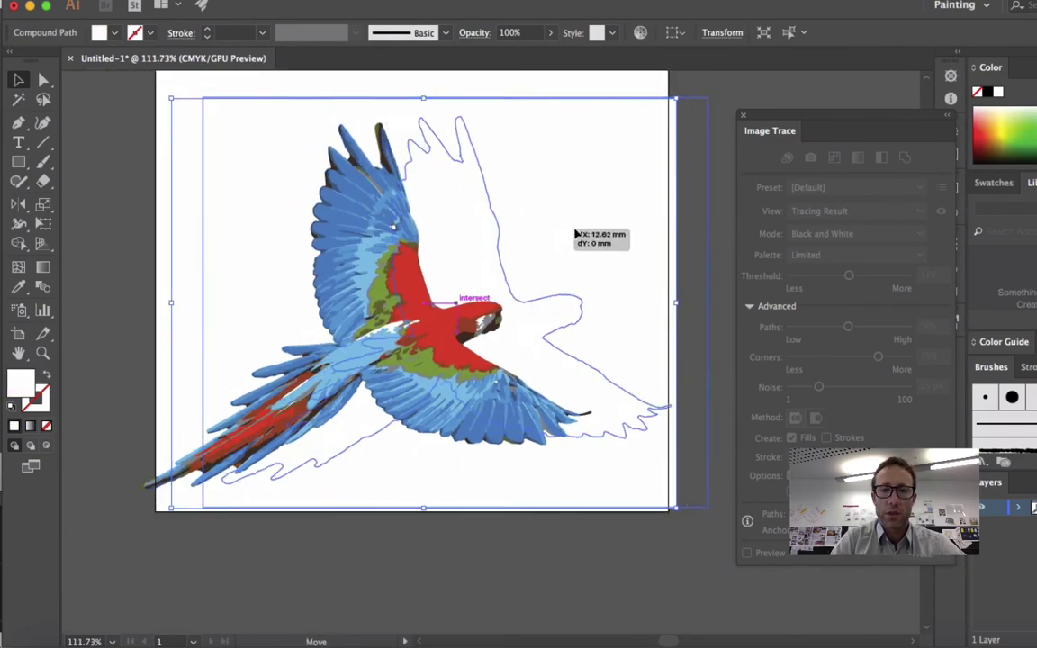